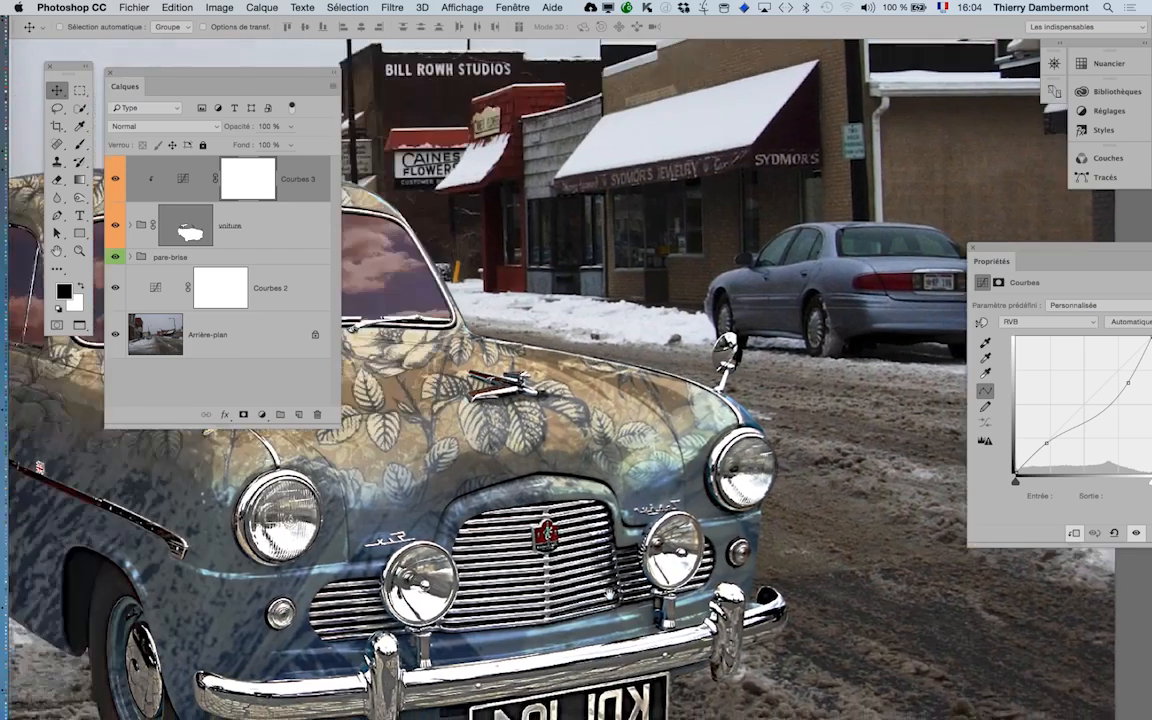
# - Compare the RGB values of the snow on the awning and the car's bright headlights using the Eyedropper and the Info readout
pyautogui.scroll(5, 699, 124)
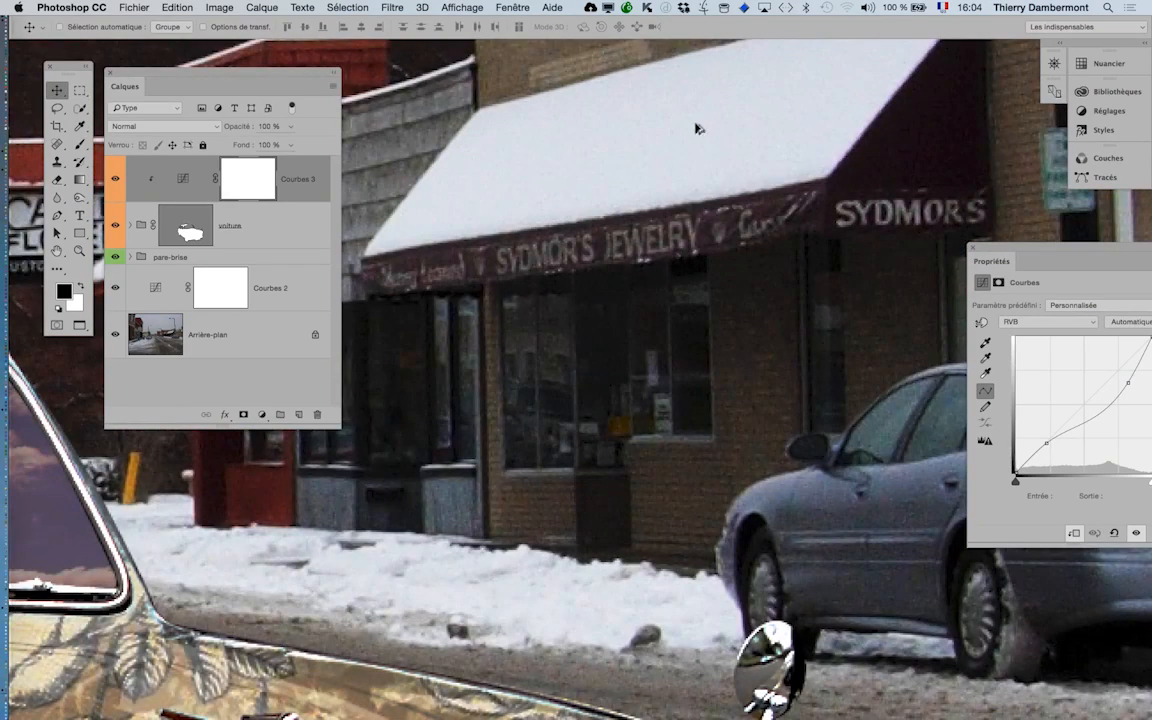
pyautogui.click(512, 7)
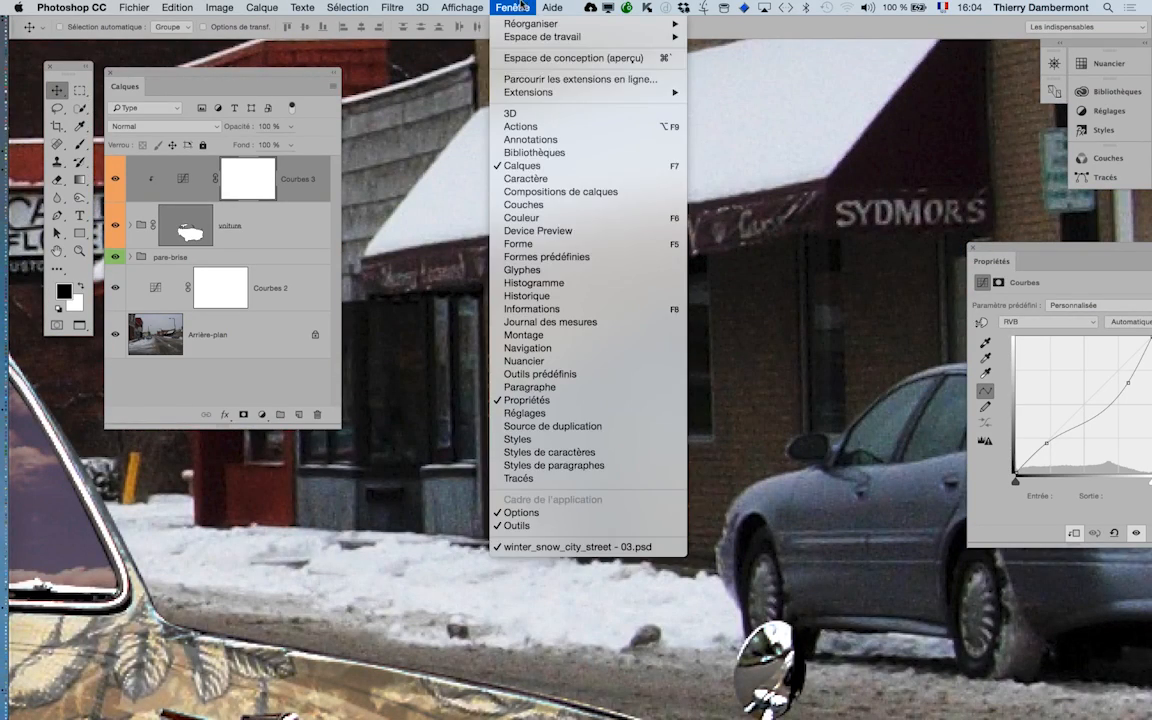
pyautogui.click(539, 309)
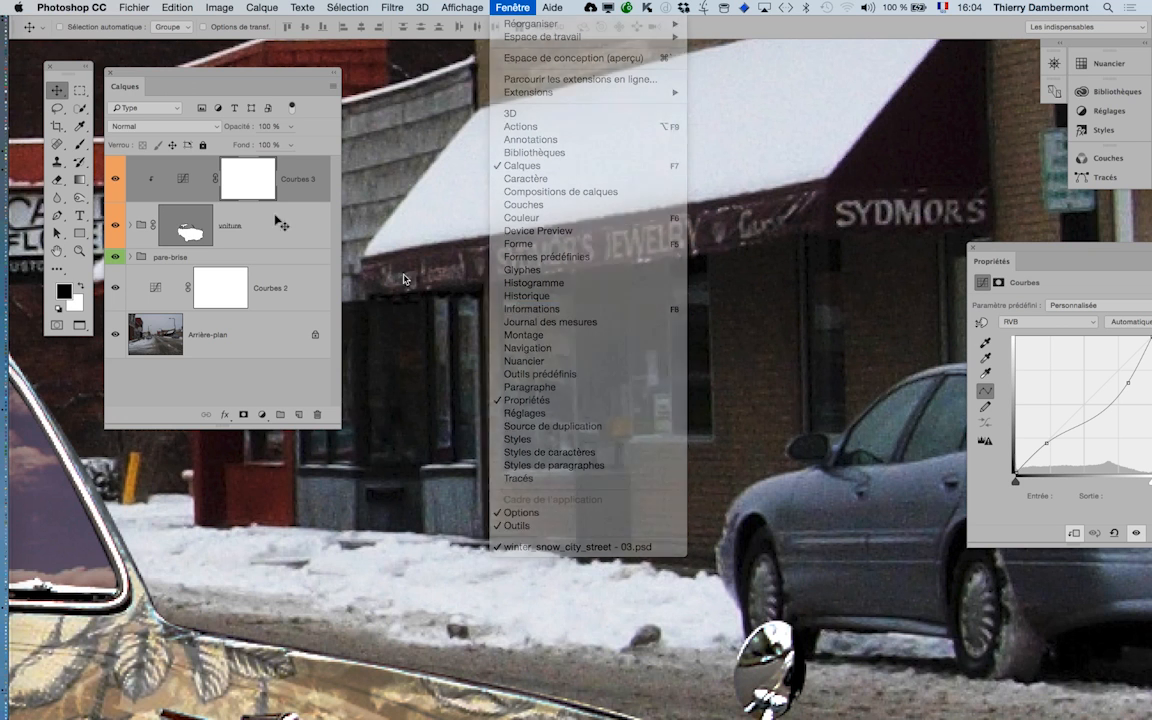
pyautogui.press('i')
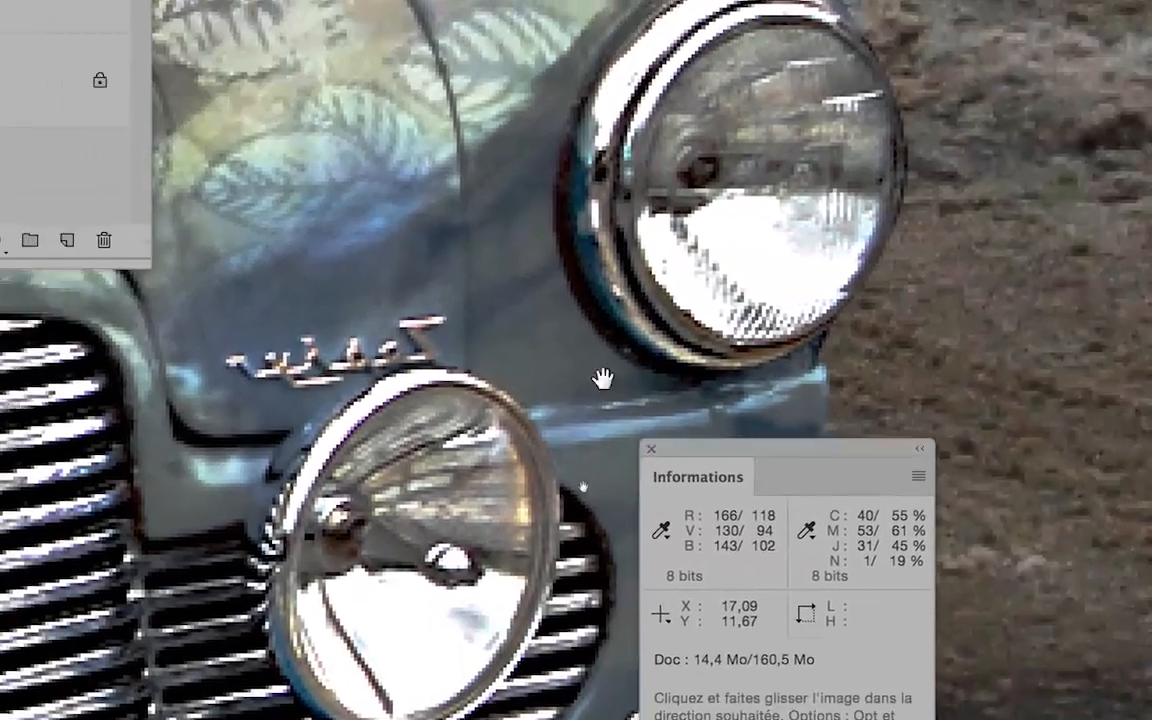
pyautogui.moveTo(603, 378); pyautogui.dragTo(607, 407)
pyautogui.moveTo(730, 450); pyautogui.dragTo(881, 163)
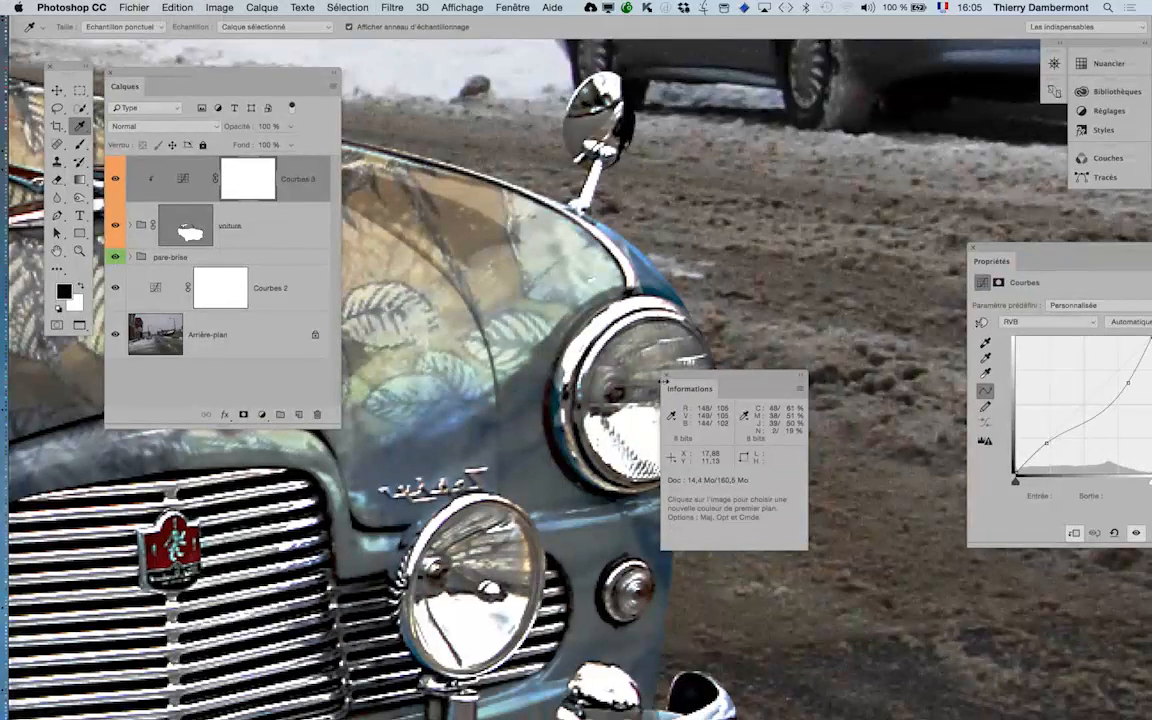
pyautogui.click(667, 378)
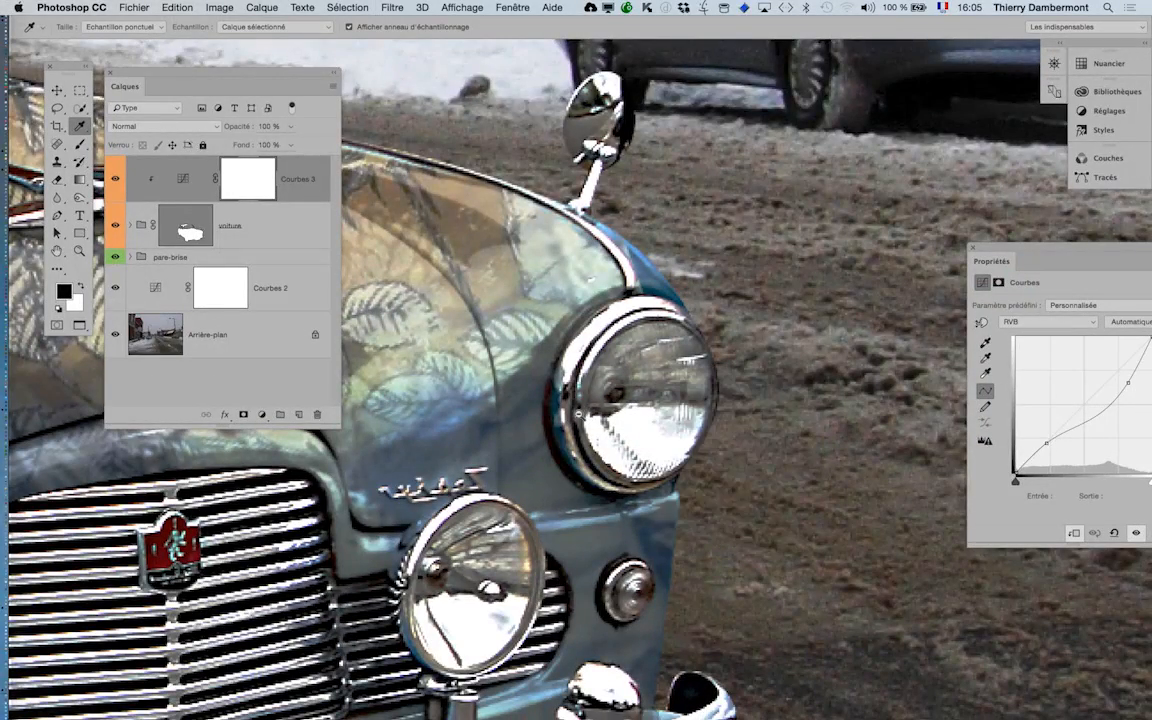
# - Lower the white end of the car's Courbes 3 RGB curve to output 214 at input 255 to dull its highlights
pyautogui.moveTo(578, 414); pyautogui.dragTo(433, 431)
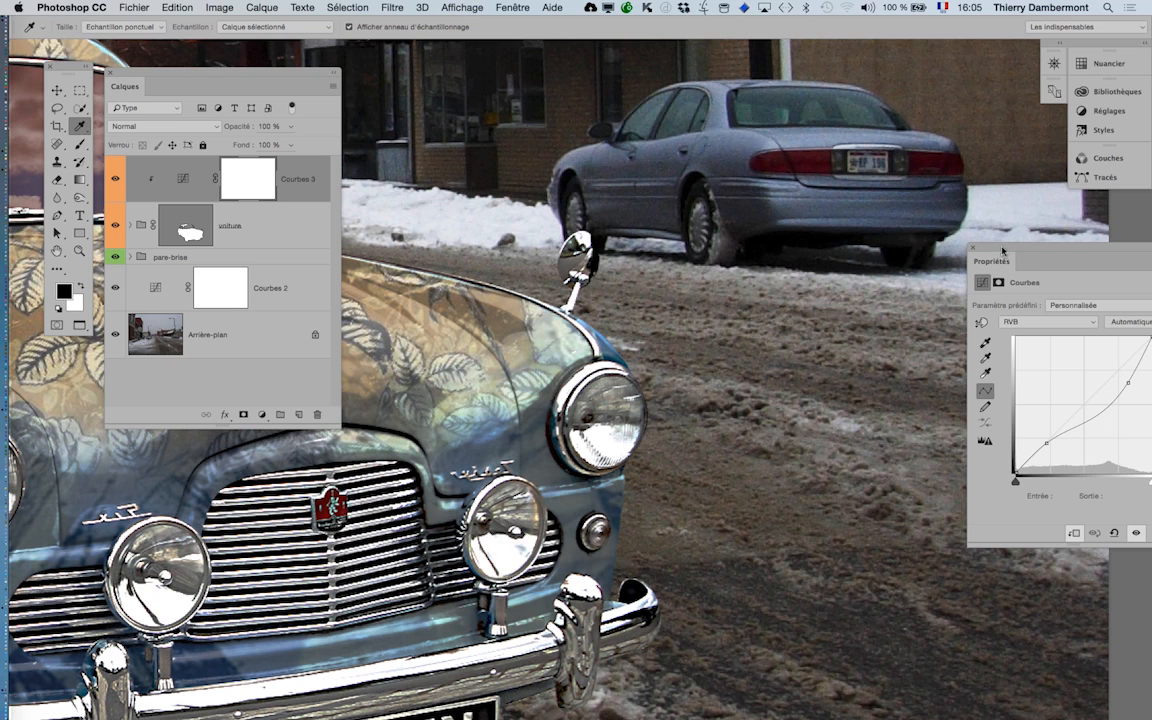
pyautogui.moveTo(1003, 250); pyautogui.dragTo(732, 234)
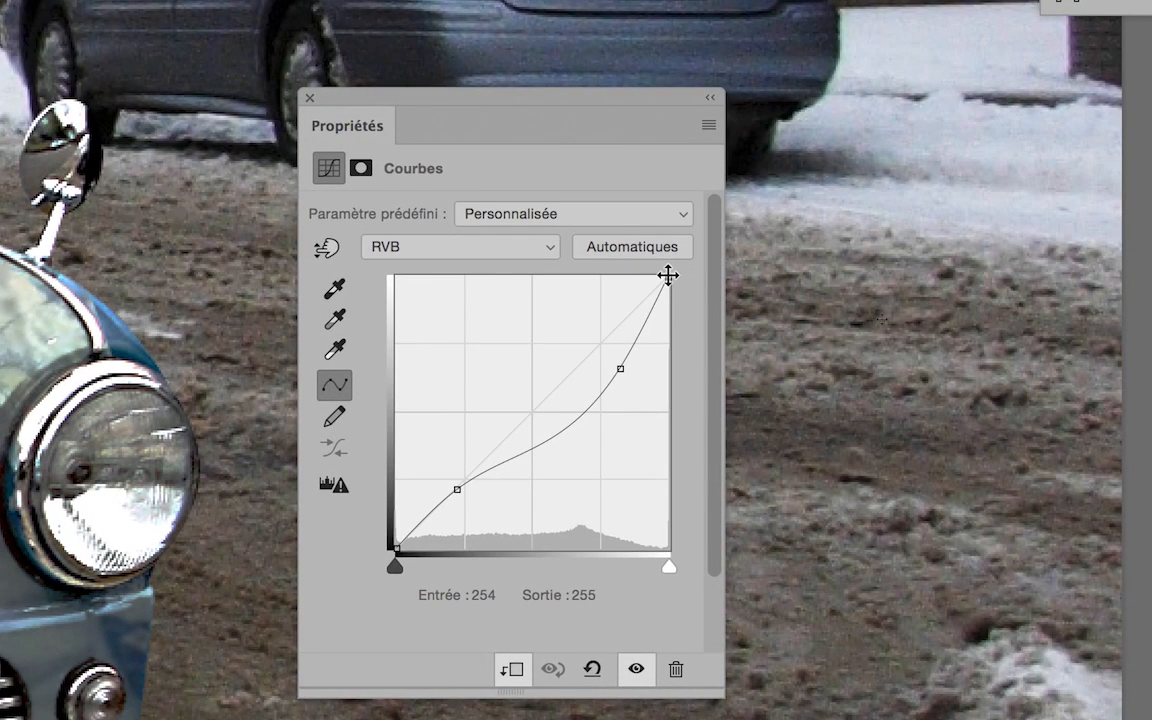
pyautogui.moveTo(668, 275); pyautogui.dragTo(668, 308)
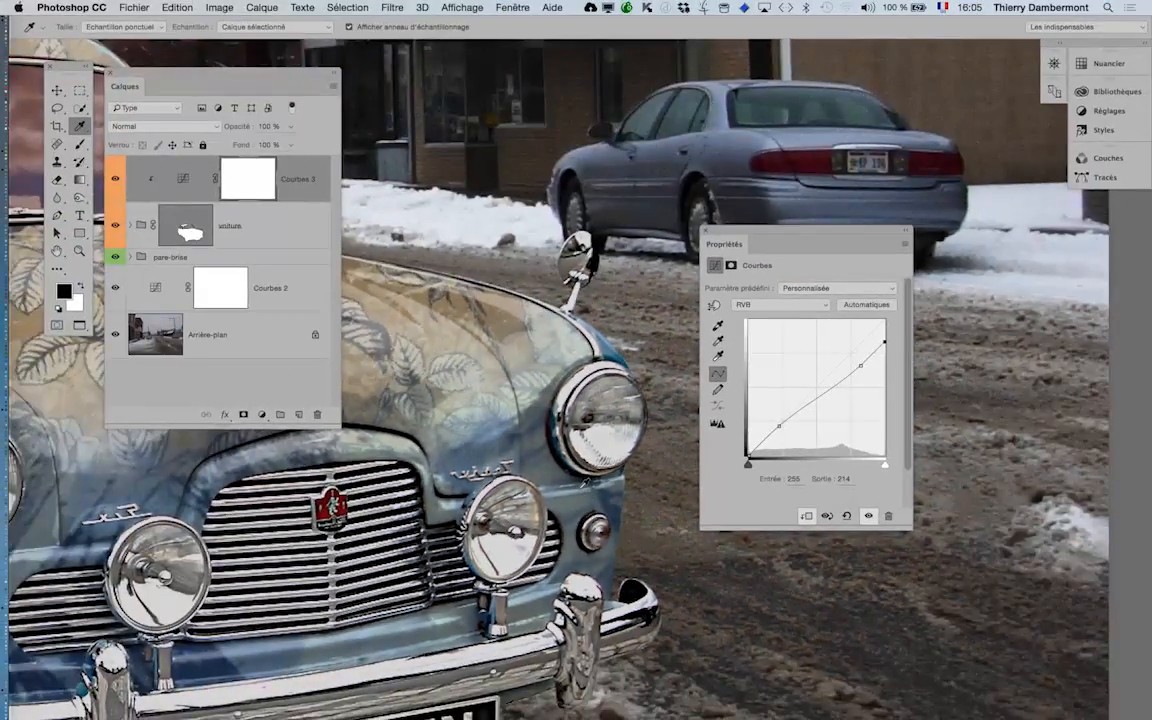
pyautogui.keyDown('alt'); pyautogui.click(592, 486); pyautogui.keyUp('alt')
pyautogui.keyDown('alt'); pyautogui.click(613, 478); pyautogui.keyUp('alt')
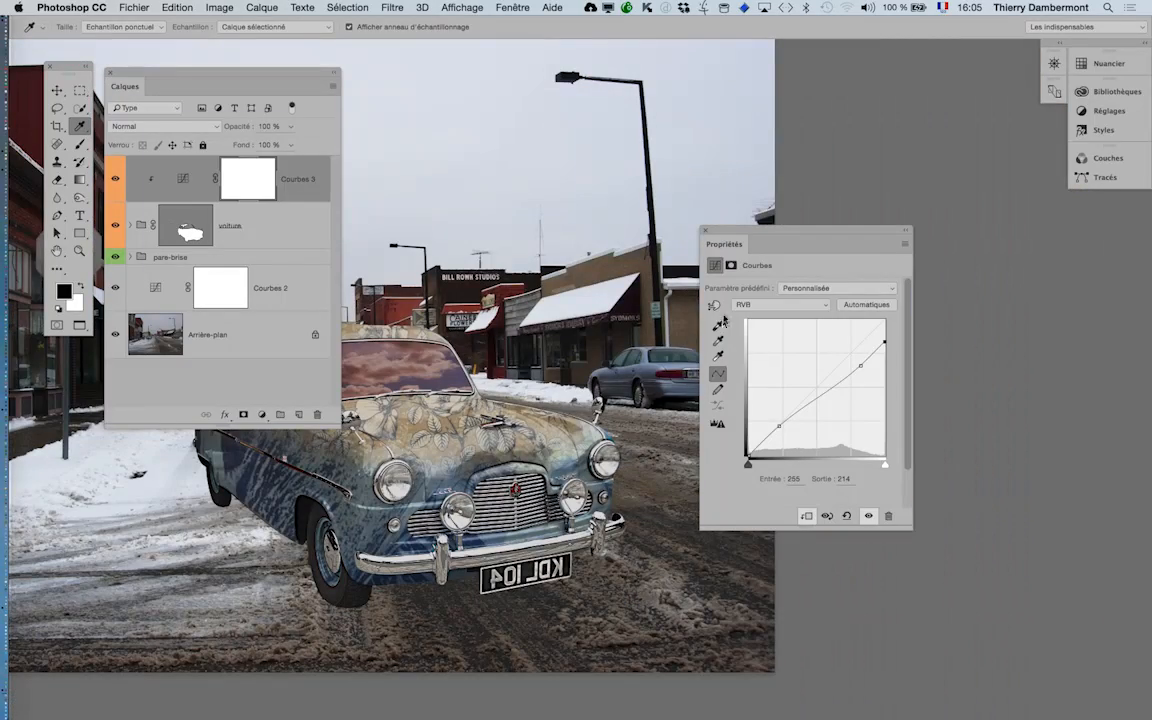
# - Move the floating Layers and Properties panels clear of the image so the whole street composite can be viewed
pyautogui.moveTo(731, 236); pyautogui.dragTo(871, 226)
pyautogui.moveTo(436, 448); pyautogui.dragTo(598, 301)
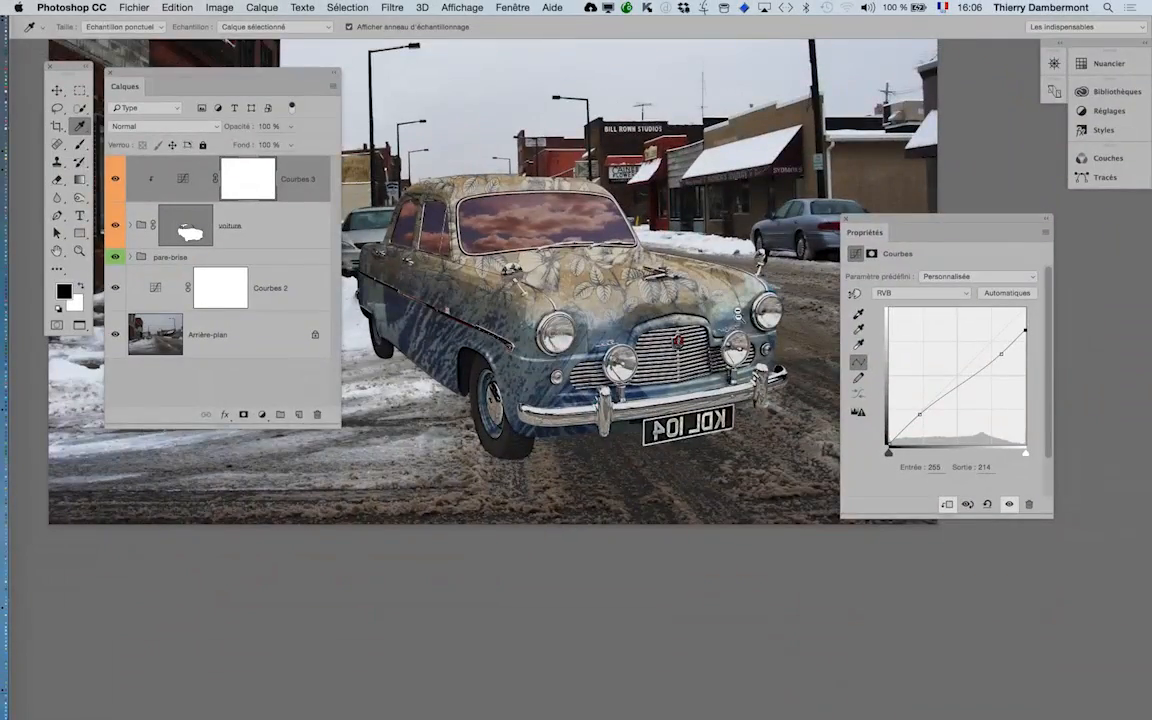
pyautogui.keyDown('alt'); pyautogui.keyDown('super'); pyautogui.click(732, 307); pyautogui.keyUp('super'); pyautogui.keyUp('alt')
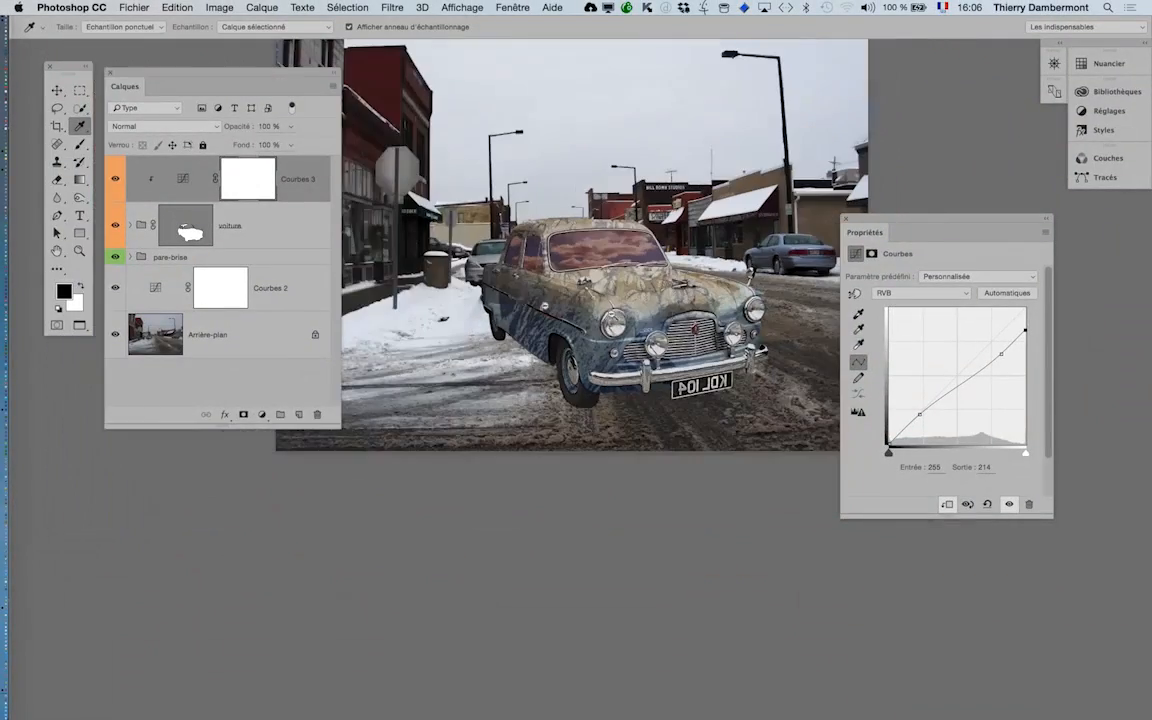
pyautogui.moveTo(257, 77); pyautogui.dragTo(228, 365)
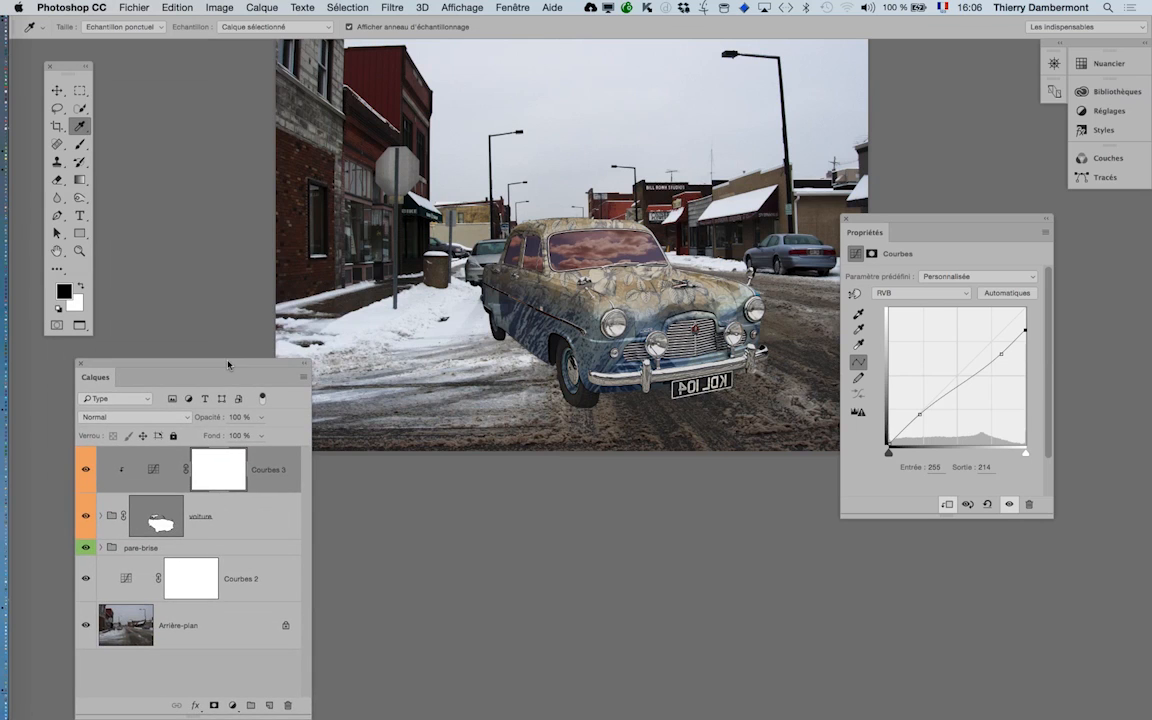
pyautogui.moveTo(922, 222); pyautogui.dragTo(1000, 235)
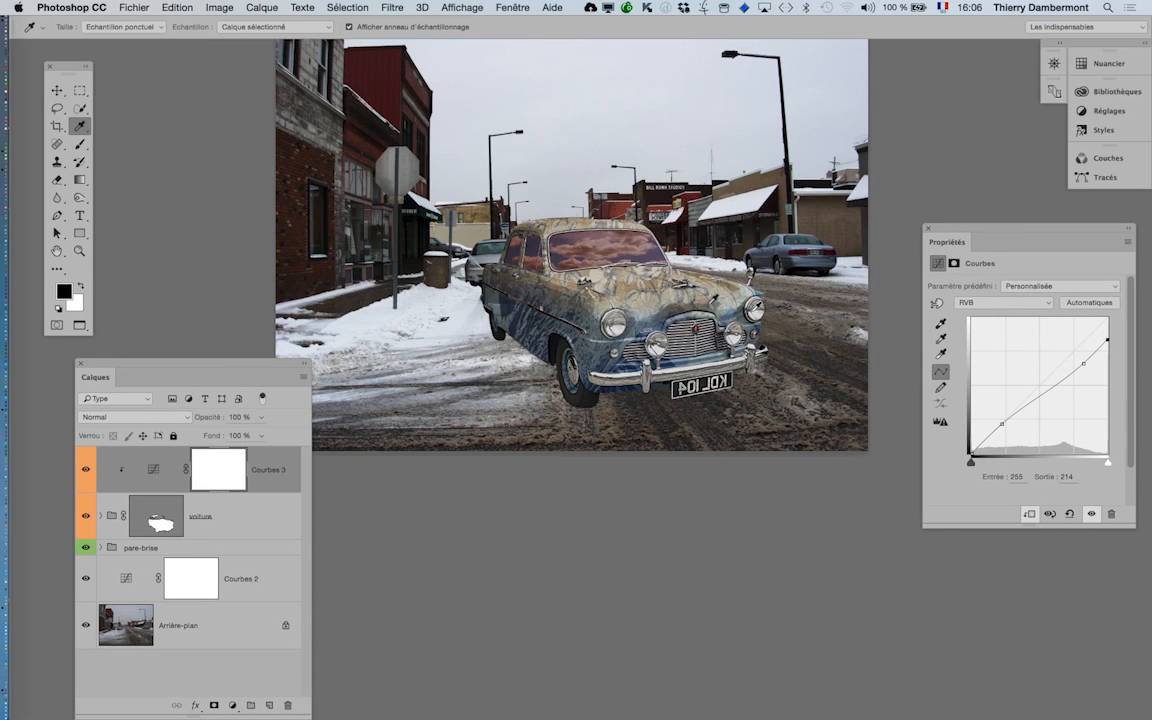
pyautogui.keyDown('alt'); pyautogui.keyDown('super'); pyautogui.click(695, 311); pyautogui.keyUp('super'); pyautogui.keyUp('alt')
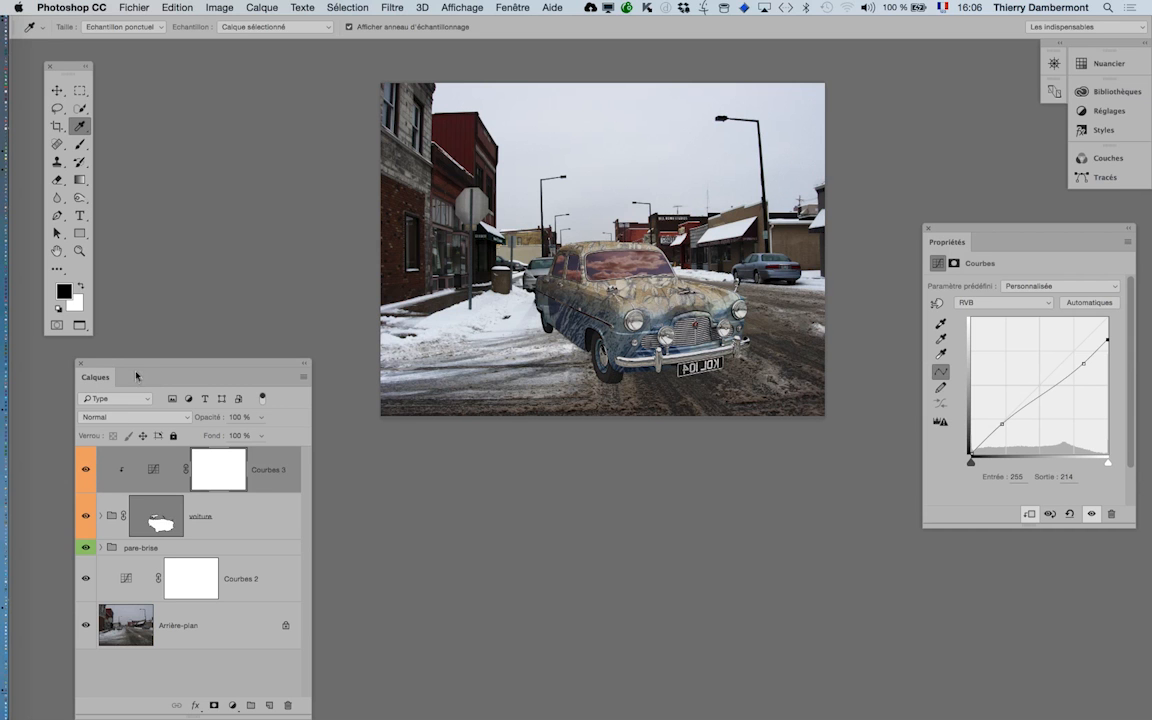
pyautogui.moveTo(141, 362); pyautogui.dragTo(195, 175)
pyautogui.keyDown('super'); pyautogui.click(522, 290); pyautogui.keyUp('super')
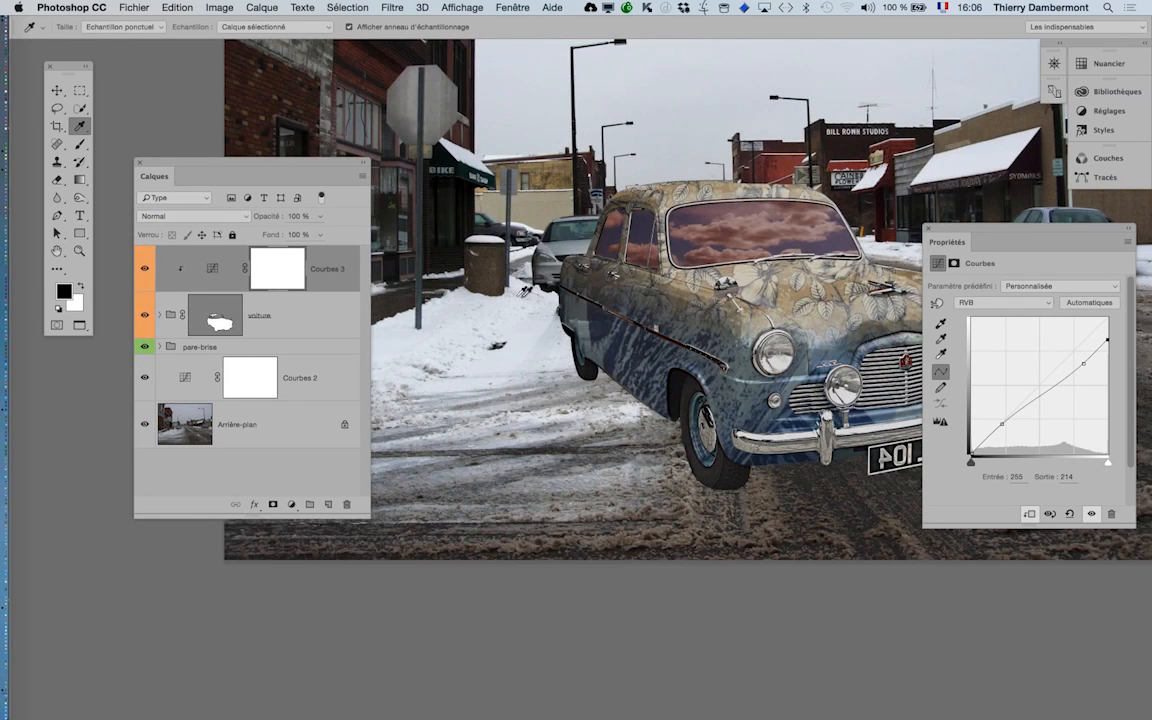
pyautogui.keyDown('alt'); pyautogui.keyDown('super'); pyautogui.click(525, 302); pyautogui.keyUp('super'); pyautogui.keyUp('alt')
pyautogui.keyDown('super'); pyautogui.click(530, 307); pyautogui.keyUp('super')
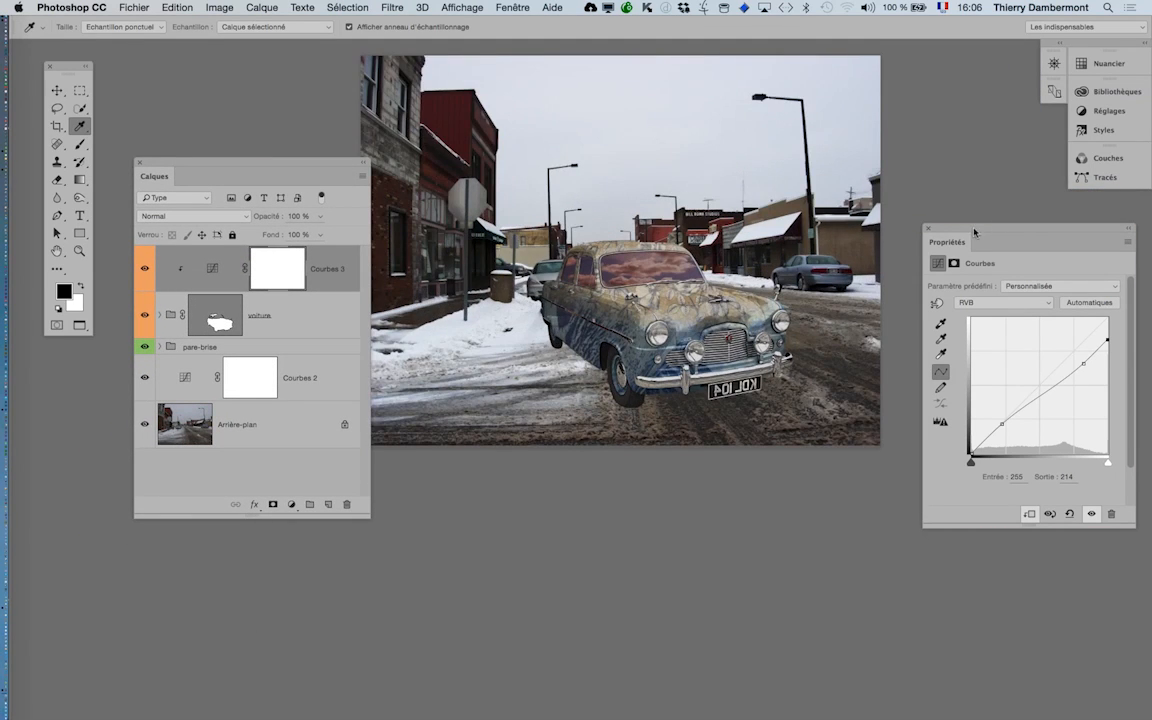
pyautogui.moveTo(975, 232); pyautogui.dragTo(296, 550)
pyautogui.moveTo(581, 235); pyautogui.dragTo(706, 323)
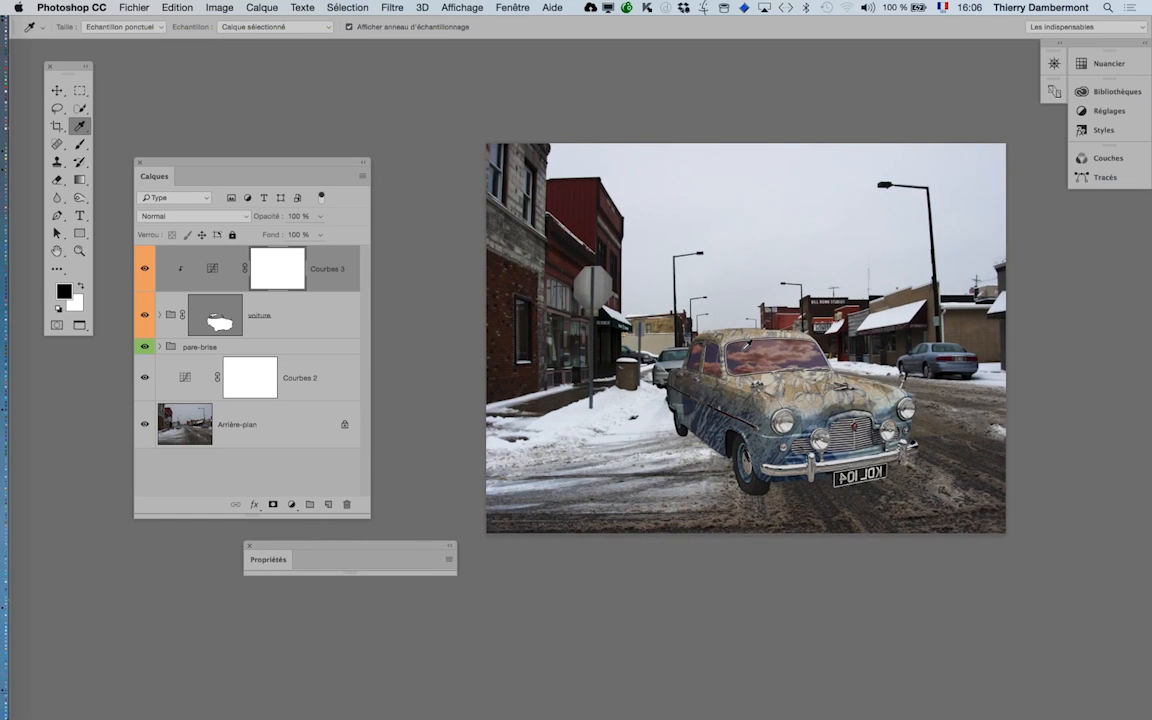
pyautogui.keyDown('super'); pyautogui.click(746, 344); pyautogui.keyUp('super')
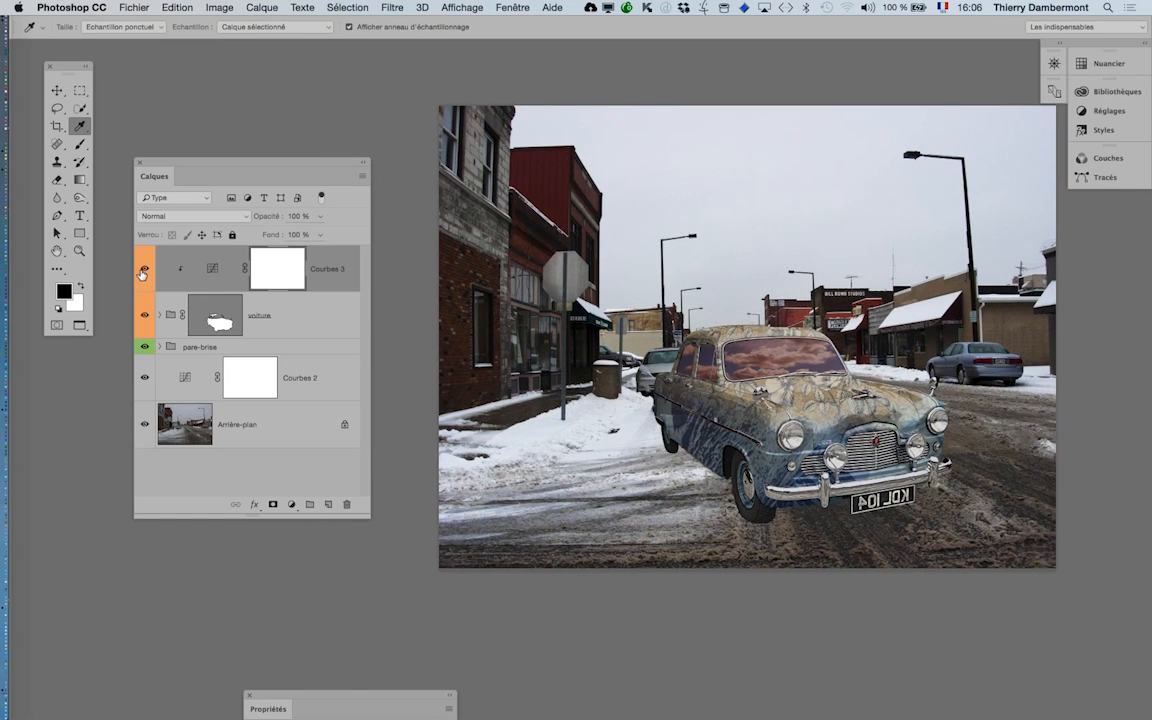
# - Compare the composite with the Courbes 3 and Courbes 2 adjustments hidden, and show both again
pyautogui.click(145, 268)
pyautogui.click(145, 379)
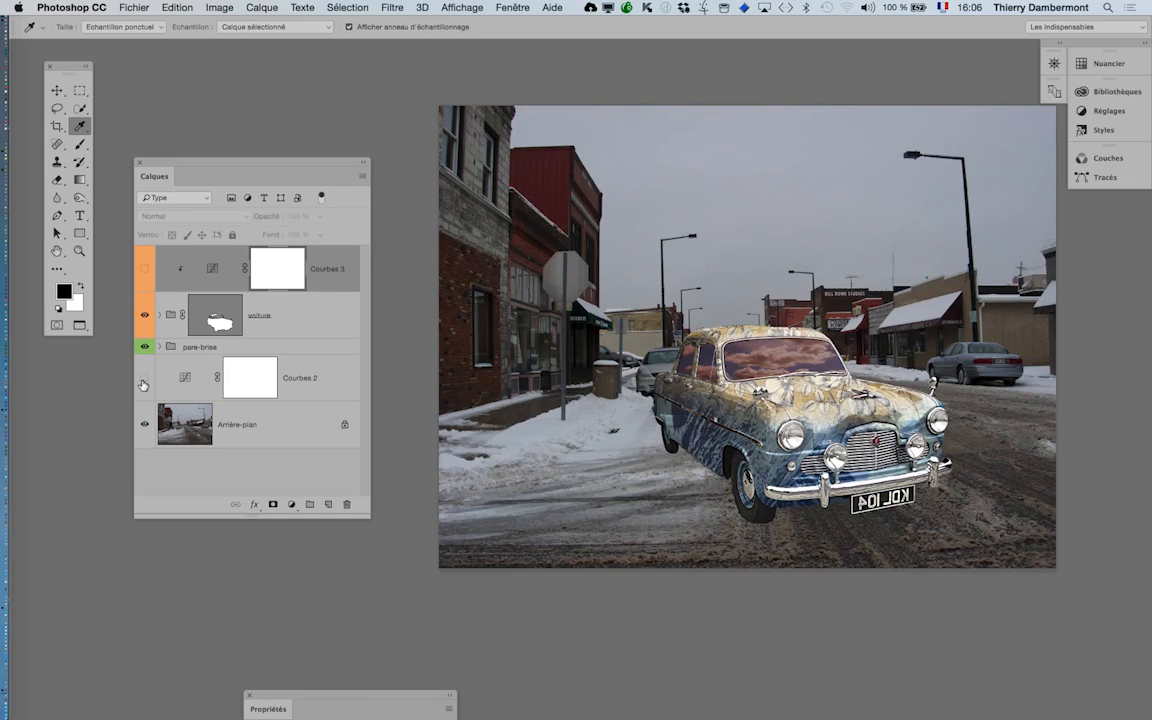
pyautogui.keyDown('super'); pyautogui.click(820, 412); pyautogui.keyUp('super')
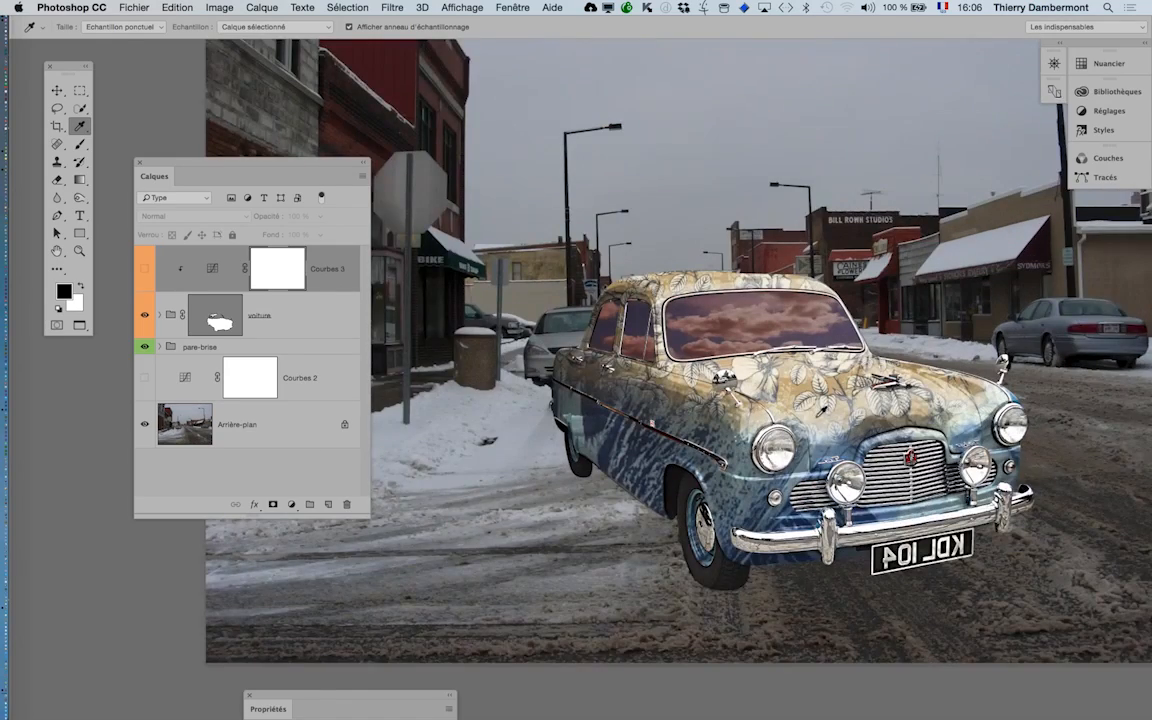
pyautogui.keyDown('super'); pyautogui.click(784, 423); pyautogui.keyUp('super')
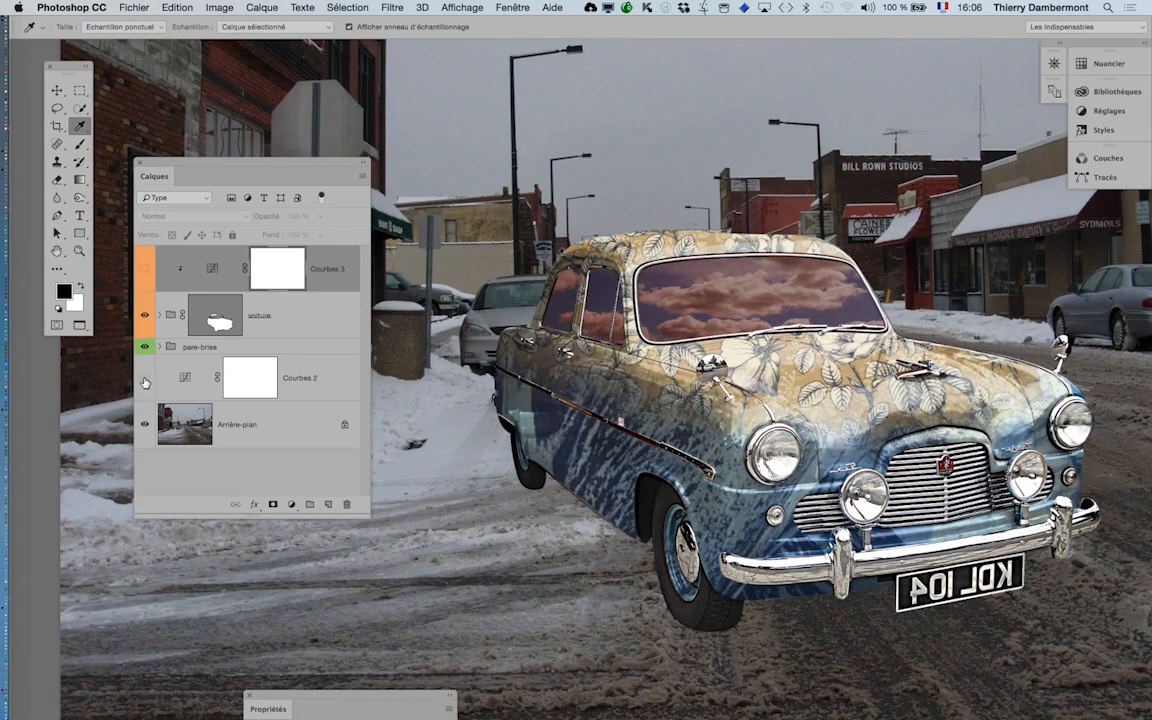
pyautogui.click(145, 379)
pyautogui.click(146, 268)
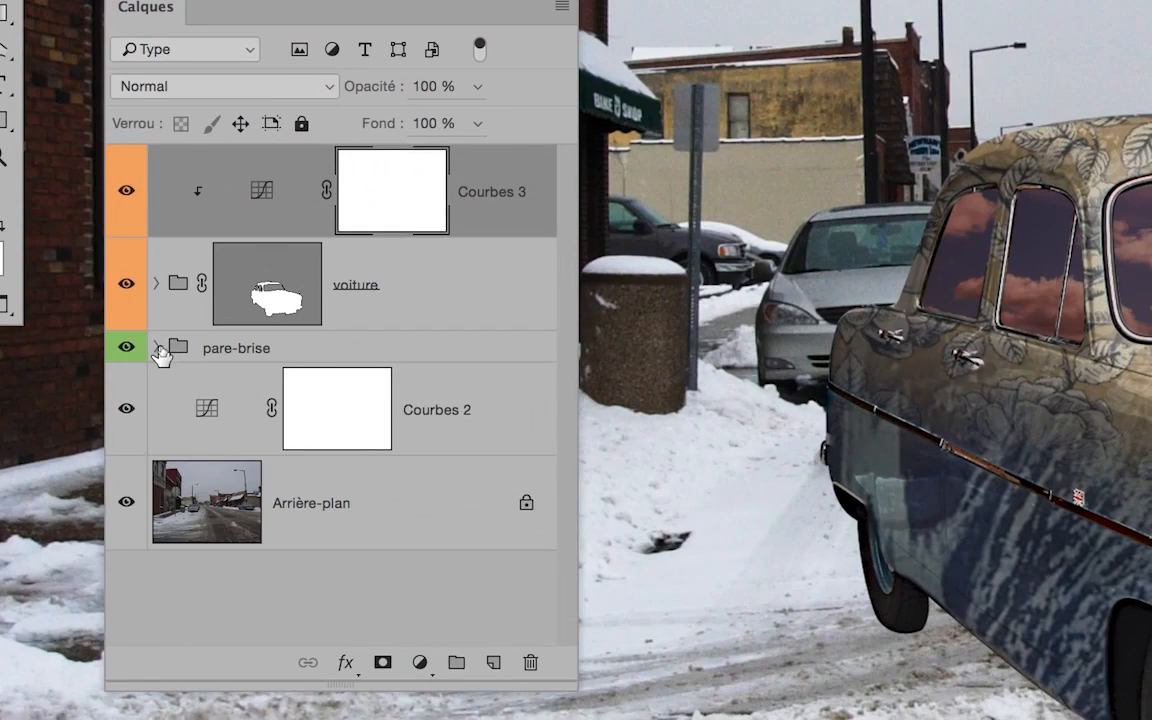
# - In the pare-brise group, set the Courbes 1 Red channel point to input 118, output 131, and close its properties
pyautogui.click(157, 347)
pyautogui.click(318, 415)
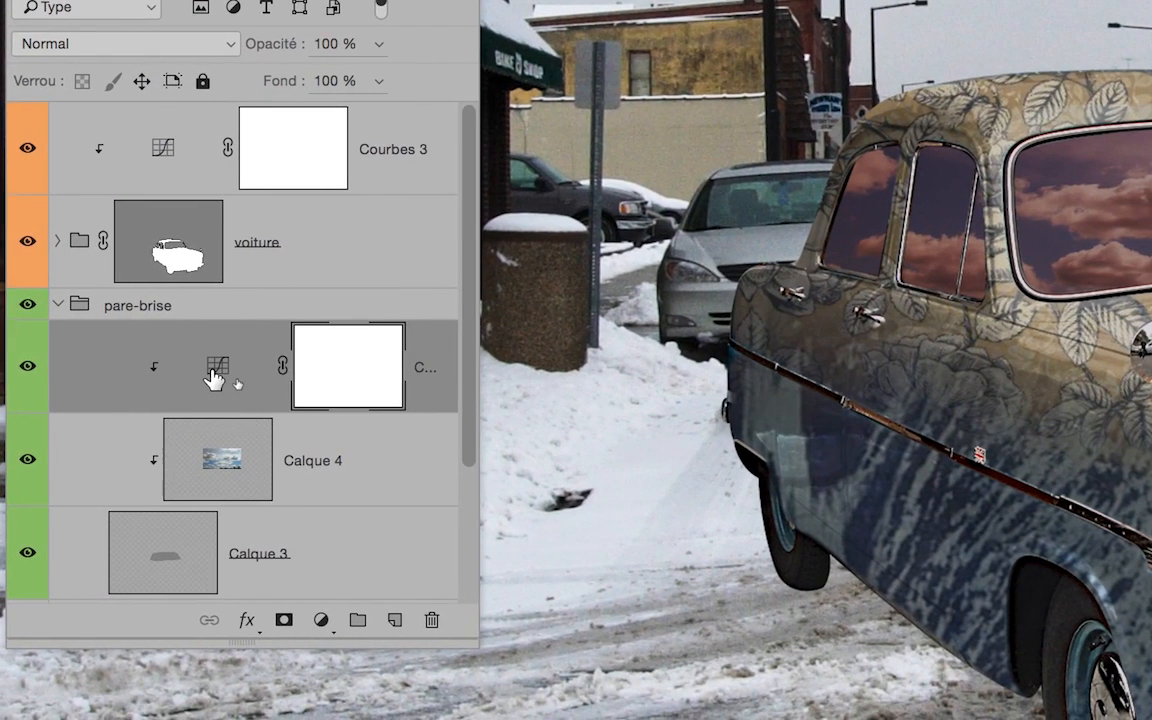
pyautogui.click(214, 373)
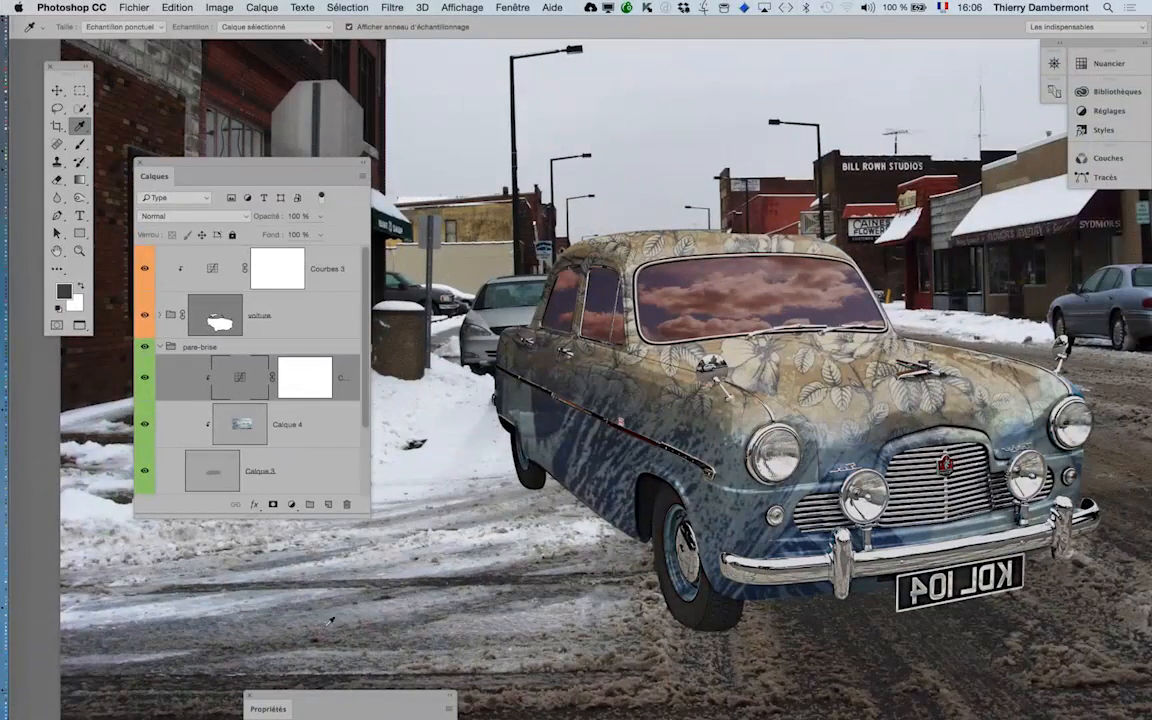
pyautogui.moveTo(315, 698); pyautogui.dragTo(872, 230)
pyautogui.click(922, 287)
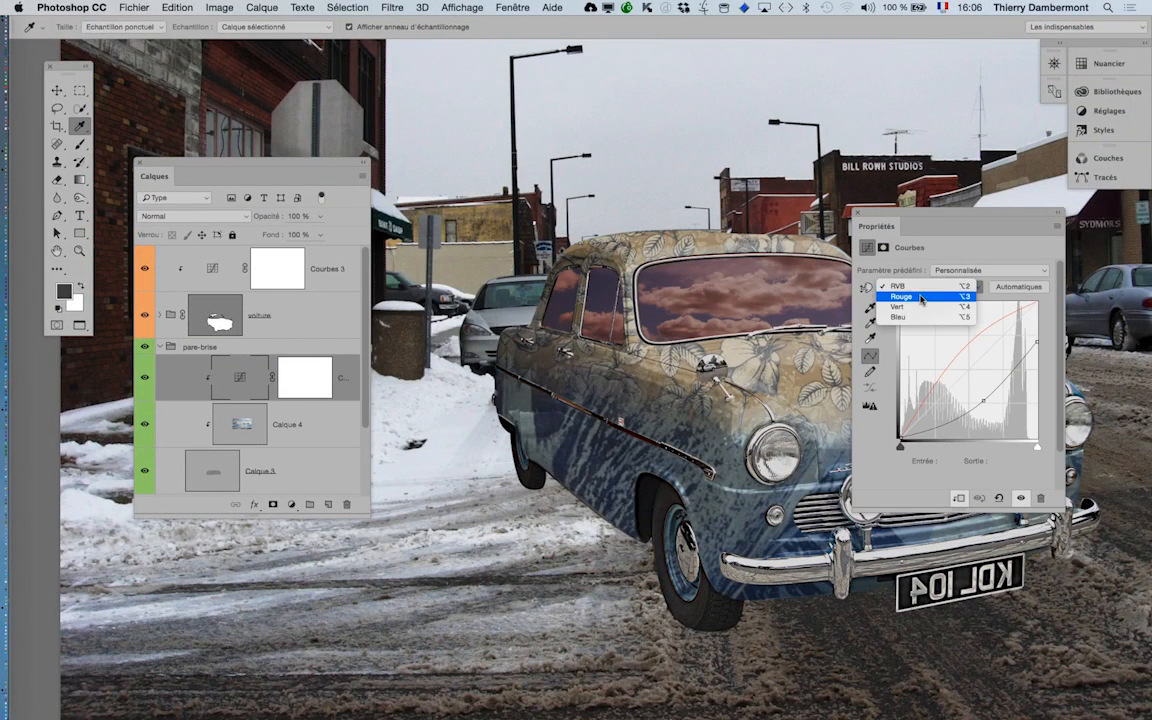
pyautogui.click(920, 300)
pyautogui.click(966, 368)
pyautogui.moveTo(966, 367); pyautogui.dragTo(967, 367)
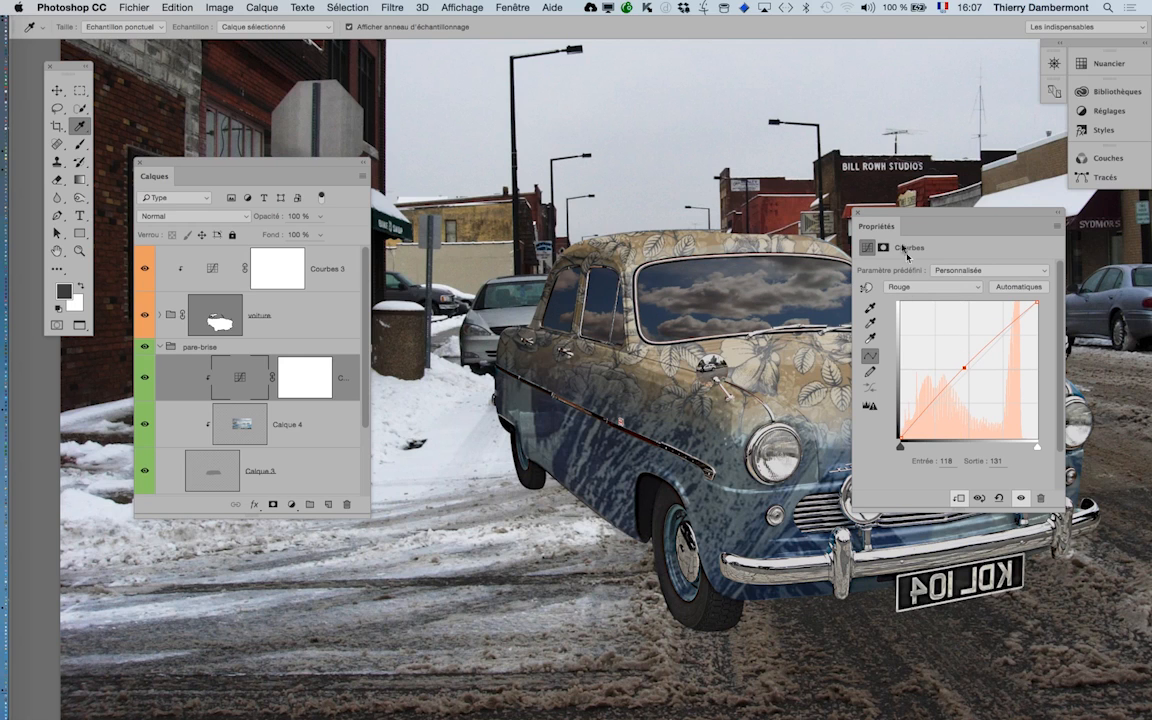
pyautogui.moveTo(878, 216); pyautogui.dragTo(966, 259)
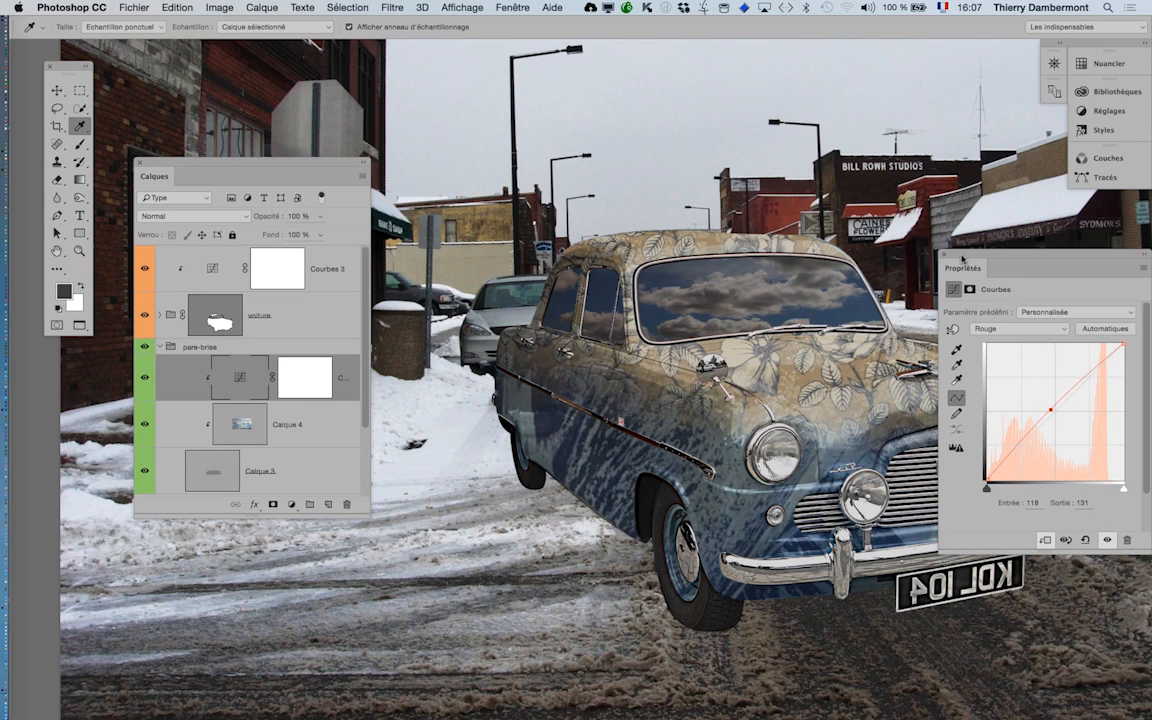
pyautogui.click(943, 255)
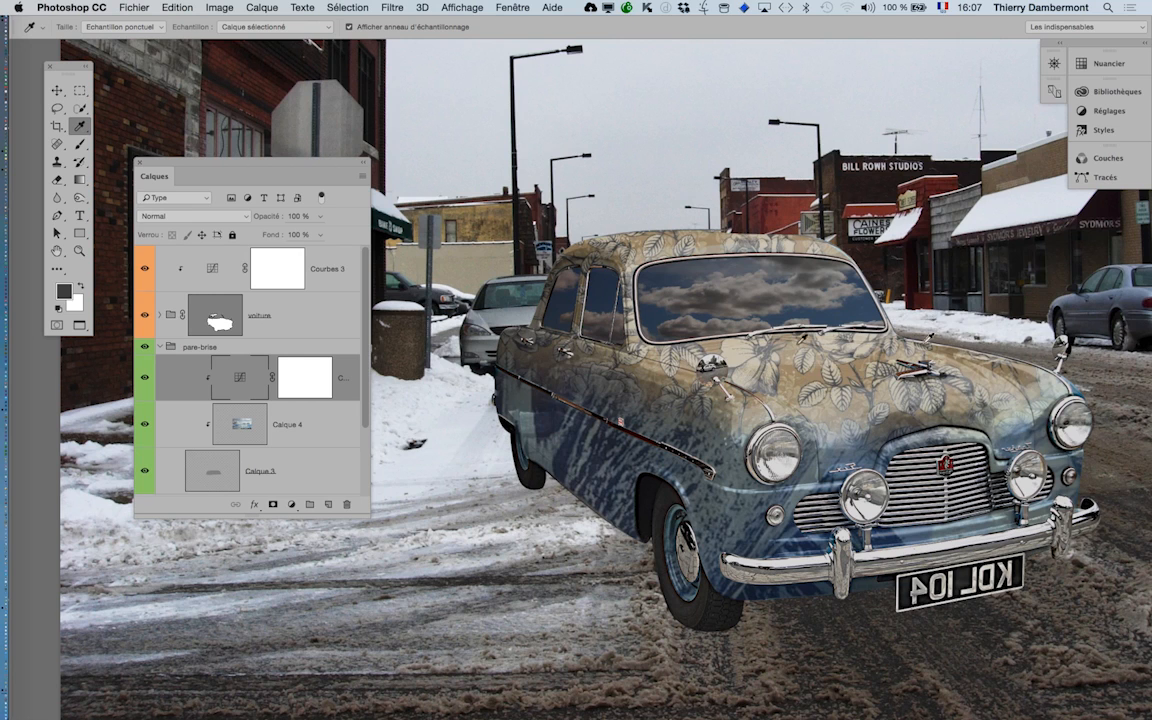
# - Enlarge the Layers panel and add a new empty layer directly above Courbes 1 in the pare-brise group
pyautogui.moveTo(308, 170); pyautogui.dragTo(299, 101)
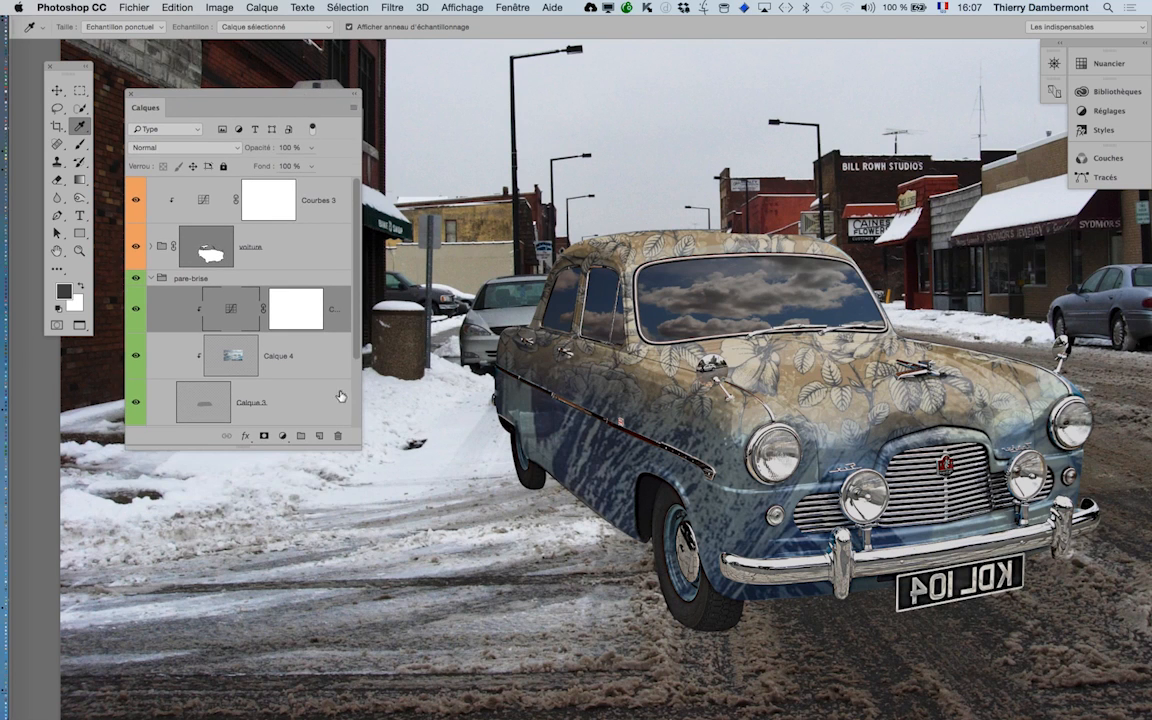
pyautogui.moveTo(352, 434); pyautogui.dragTo(401, 567)
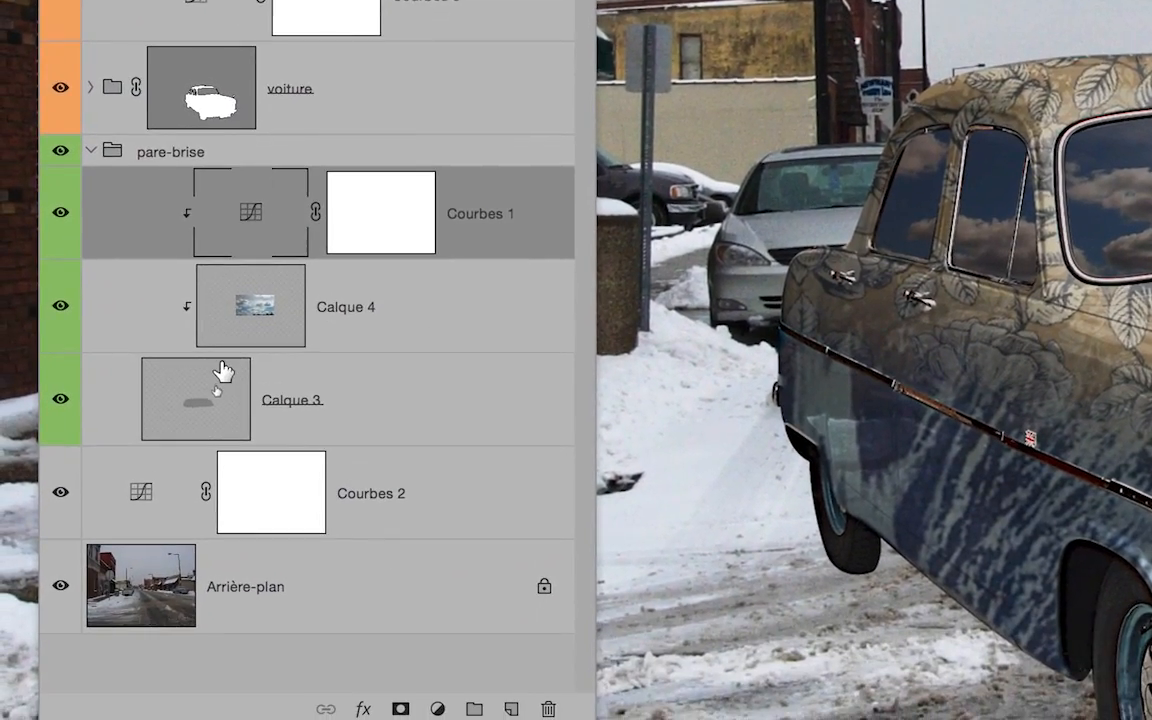
pyautogui.click(195, 495)
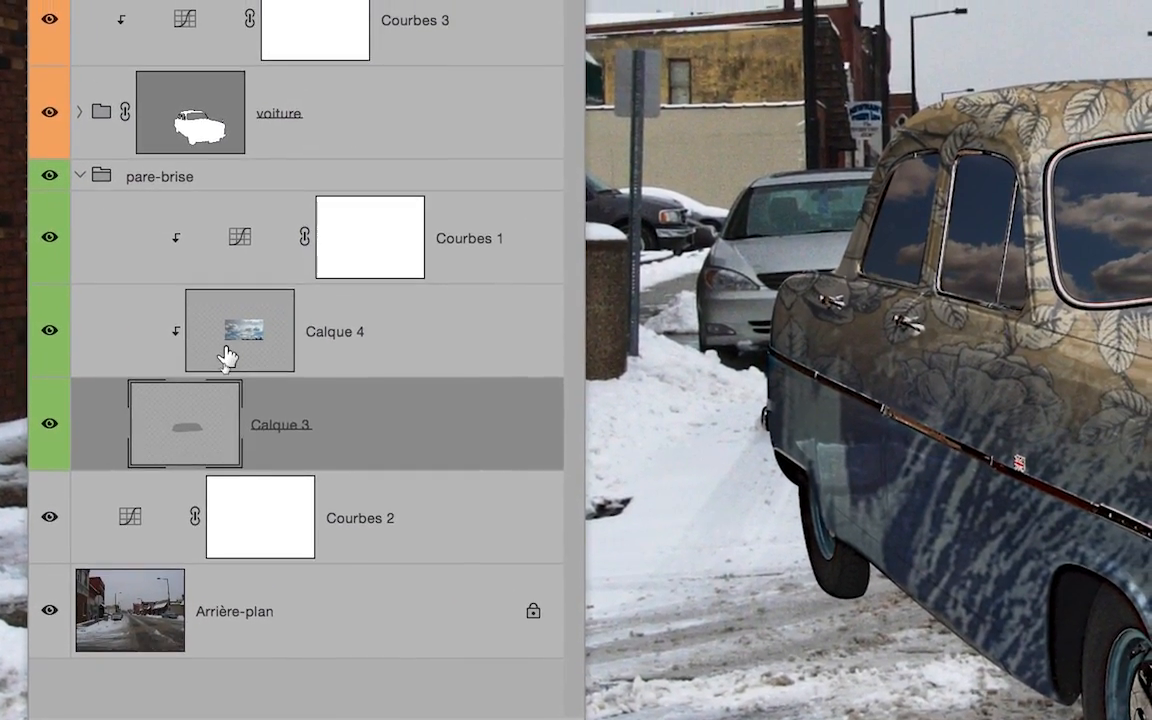
pyautogui.click(256, 292)
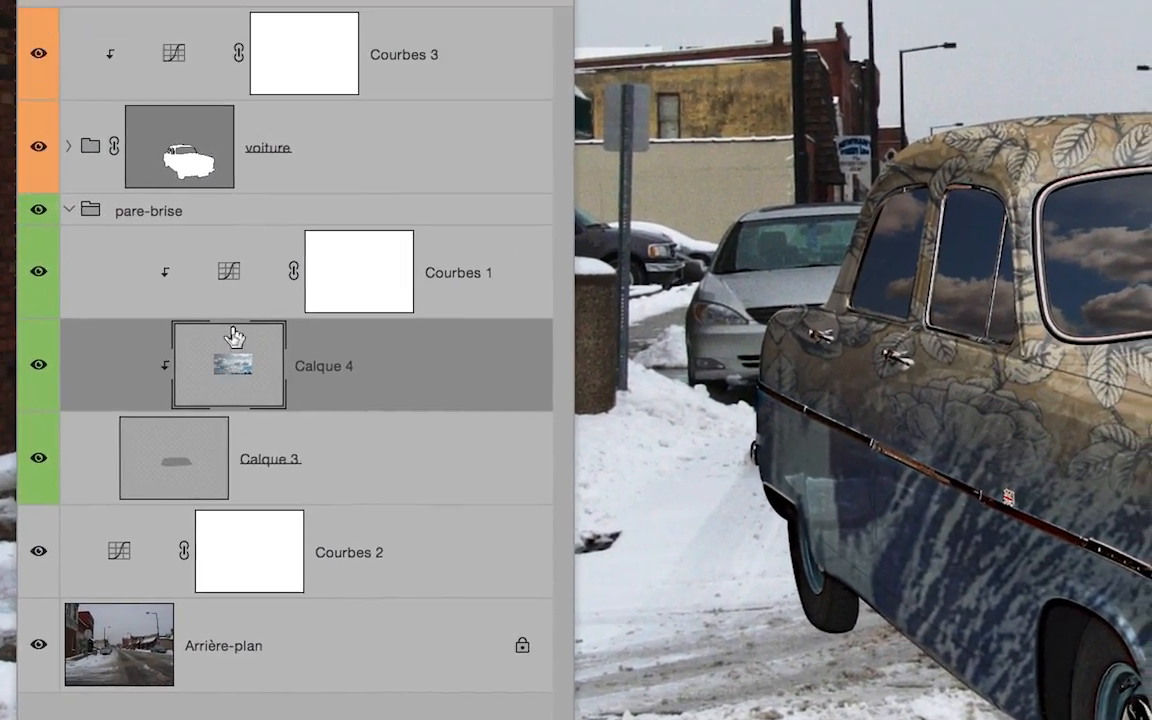
pyautogui.click(231, 314)
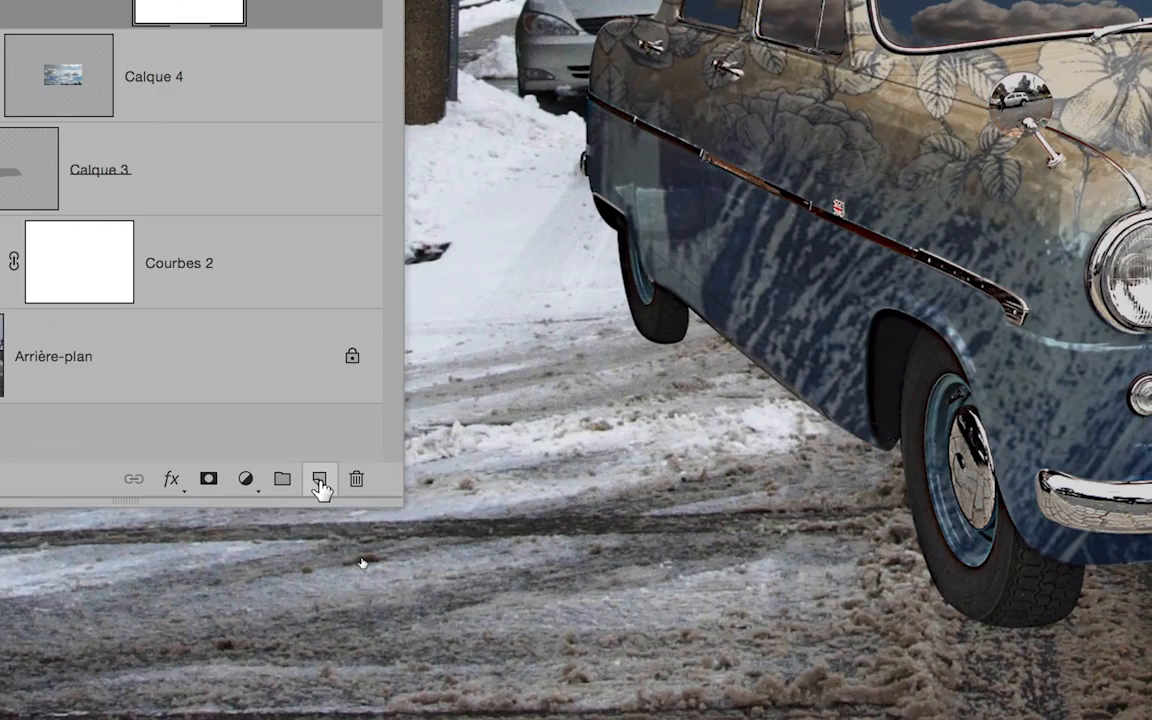
pyautogui.click(314, 481)
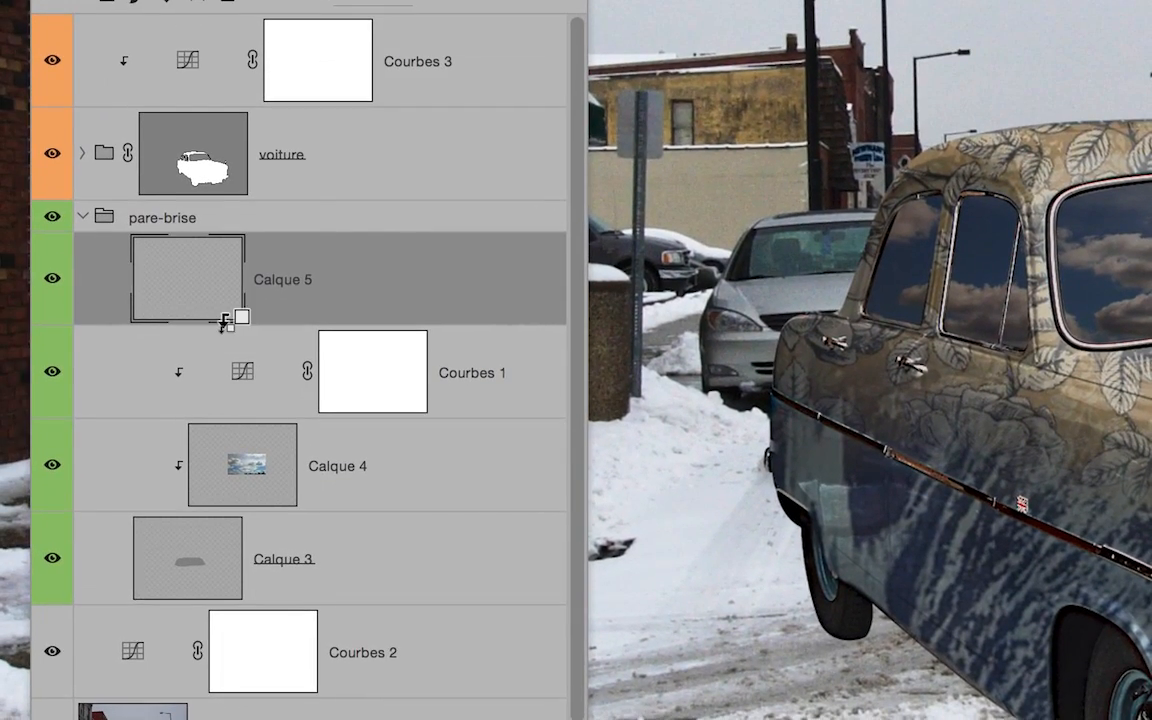
# - Clip the empty Calque 5 layer to the layers below it in the pare-brise group
pyautogui.keyDown('alt'); pyautogui.click(138, 190); pyautogui.keyUp('alt')
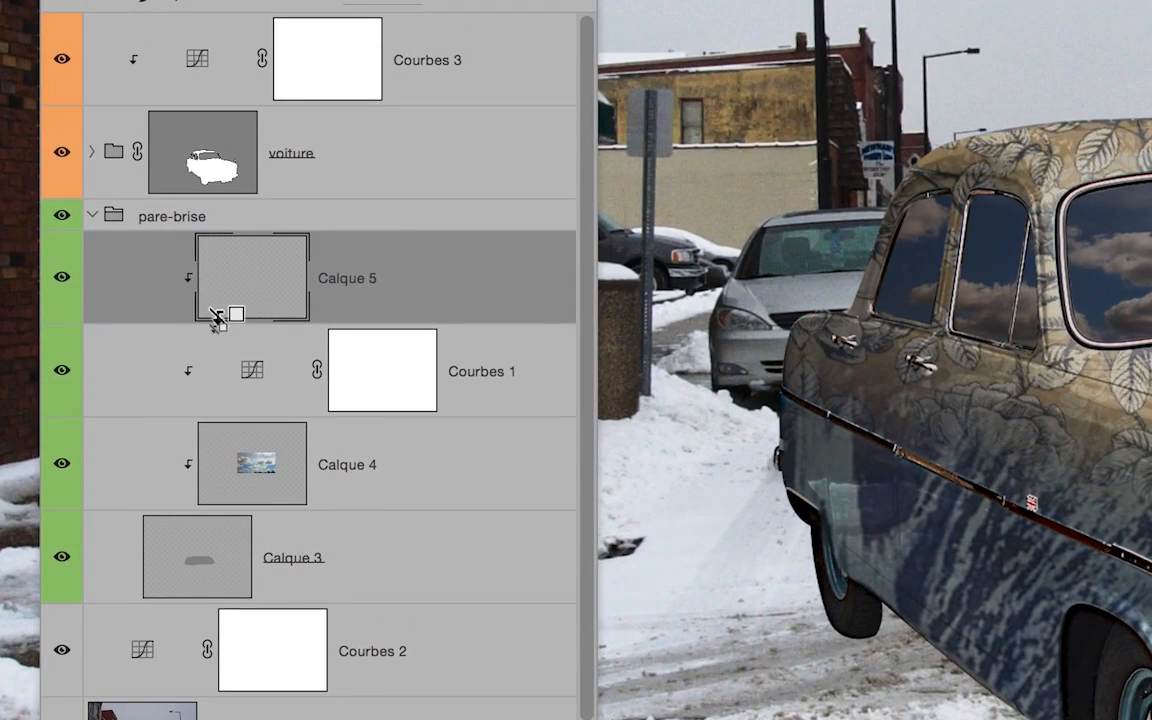
pyautogui.keyDown('alt'); pyautogui.click(231, 160); pyautogui.keyUp('alt')
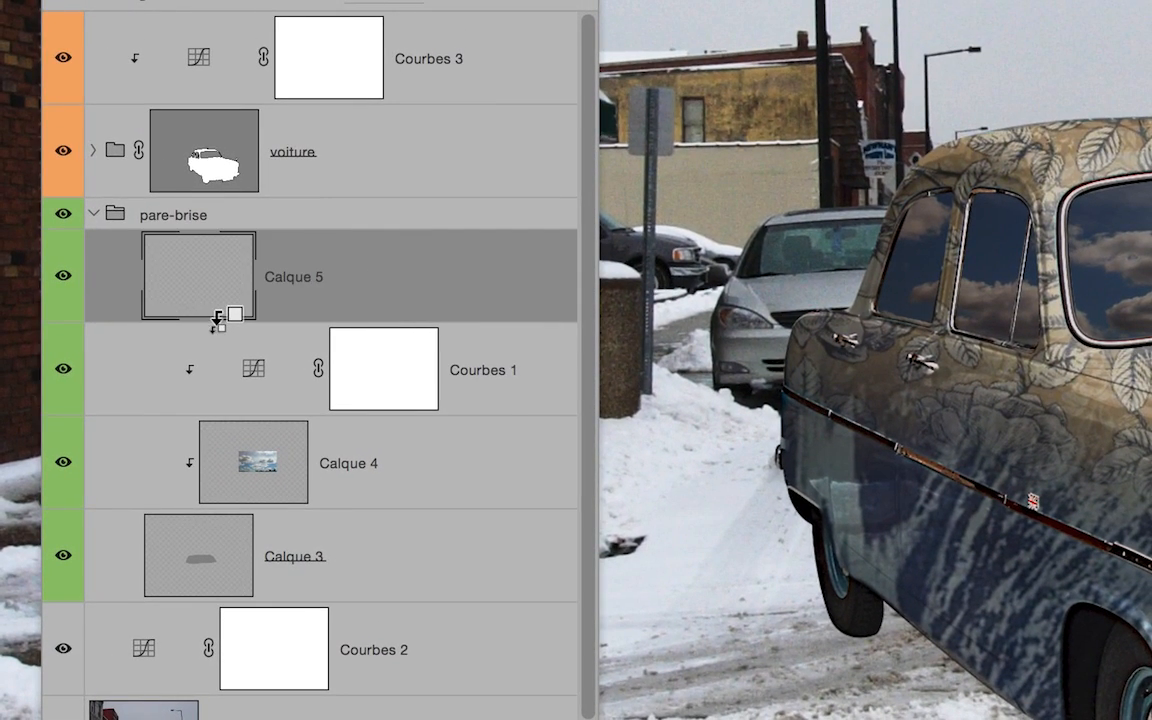
pyautogui.keyDown('alt'); pyautogui.click(217, 320); pyautogui.keyUp('alt')
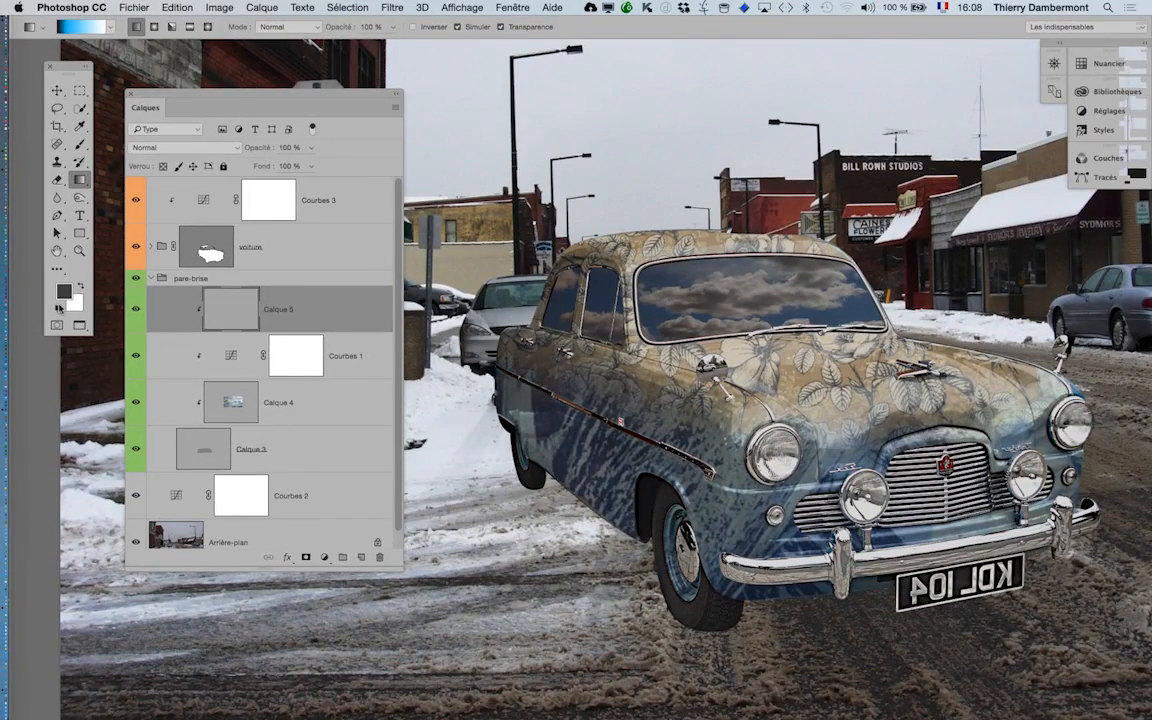
# - Reset the painting colours to black and white, with white as the foreground colour
pyautogui.press('x')
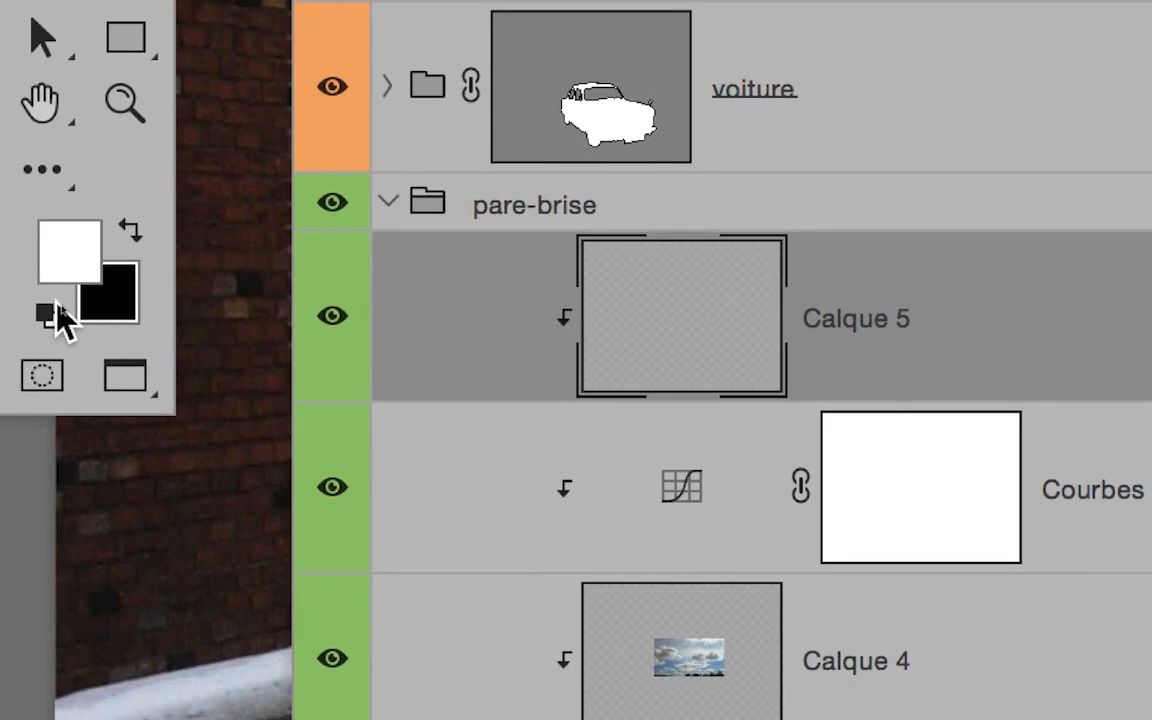
pyautogui.click(56, 306)
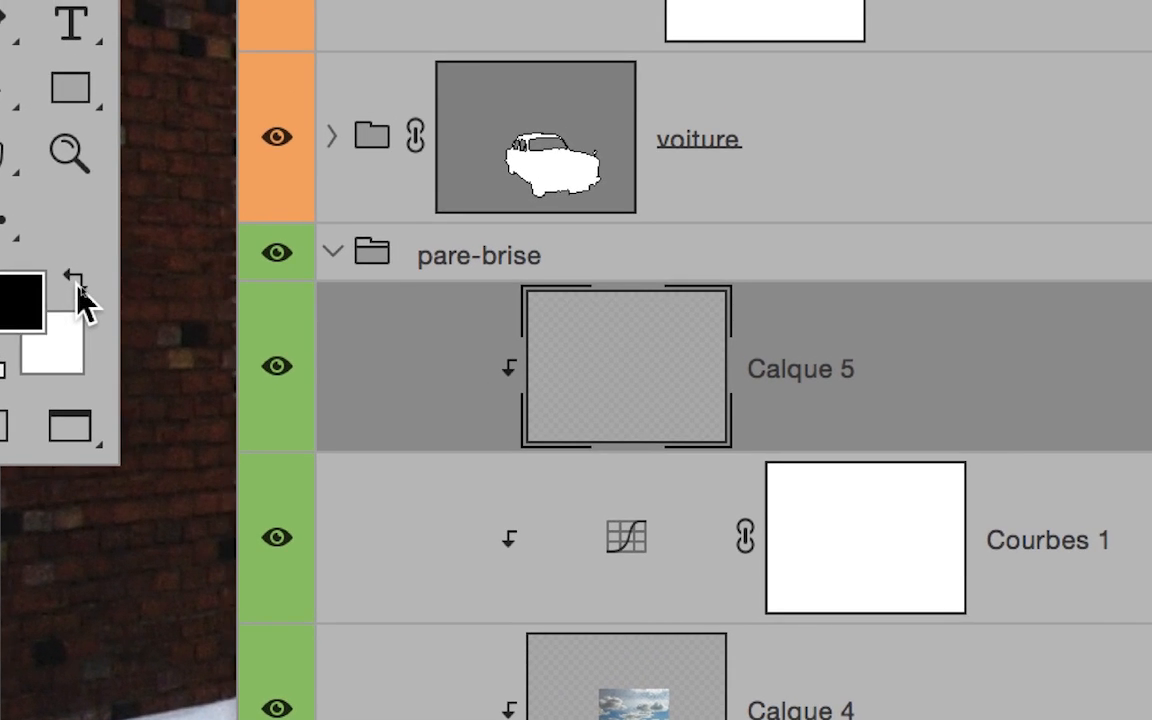
pyautogui.click(116, 226)
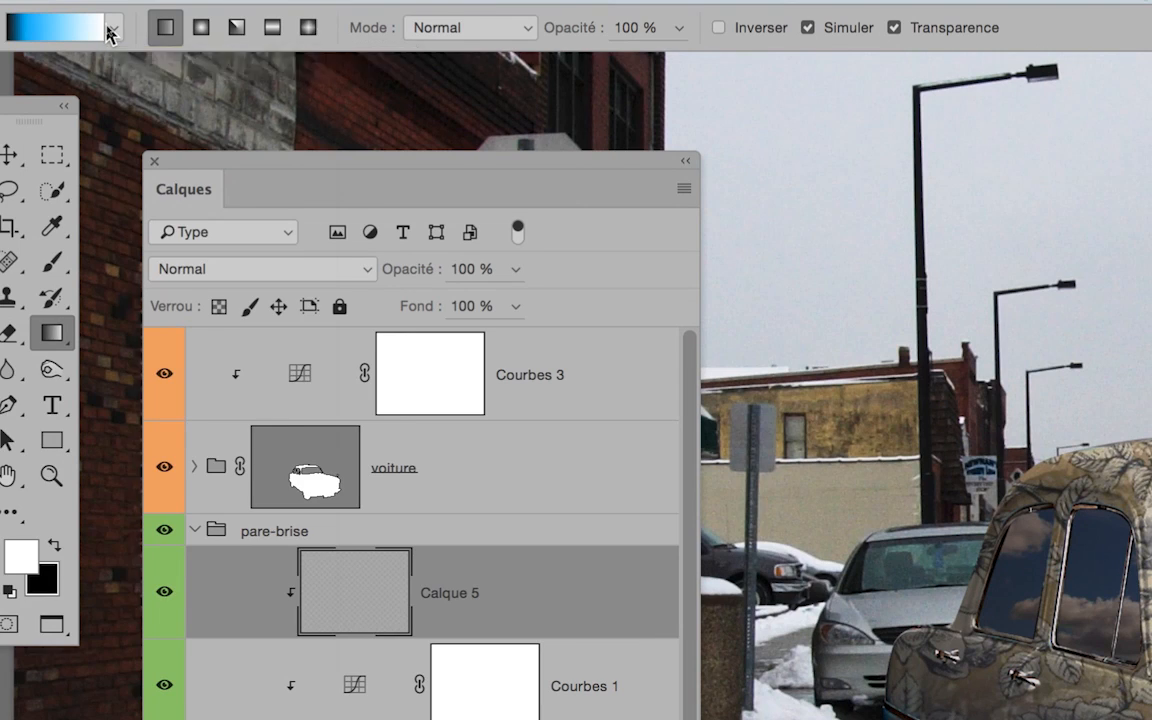
# - Choose the foreground-to-transparent preset (Premier plan -> transparent) for the Gradient tool
pyautogui.click(110, 33)
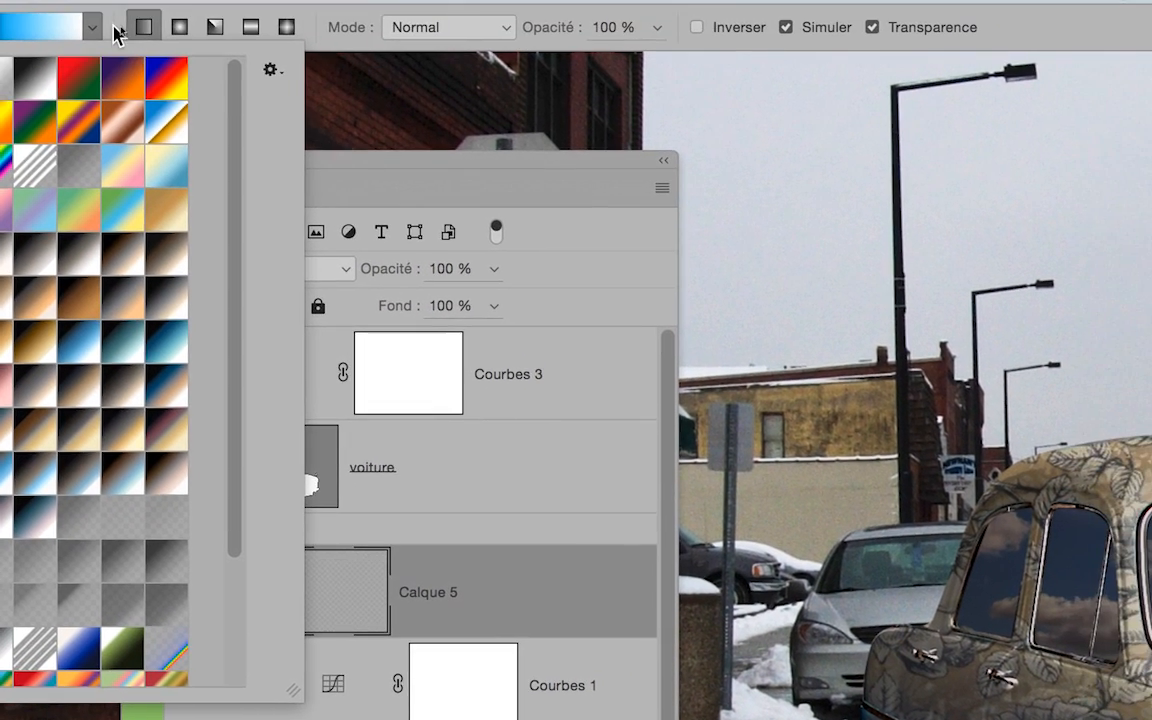
pyautogui.click(110, 33)
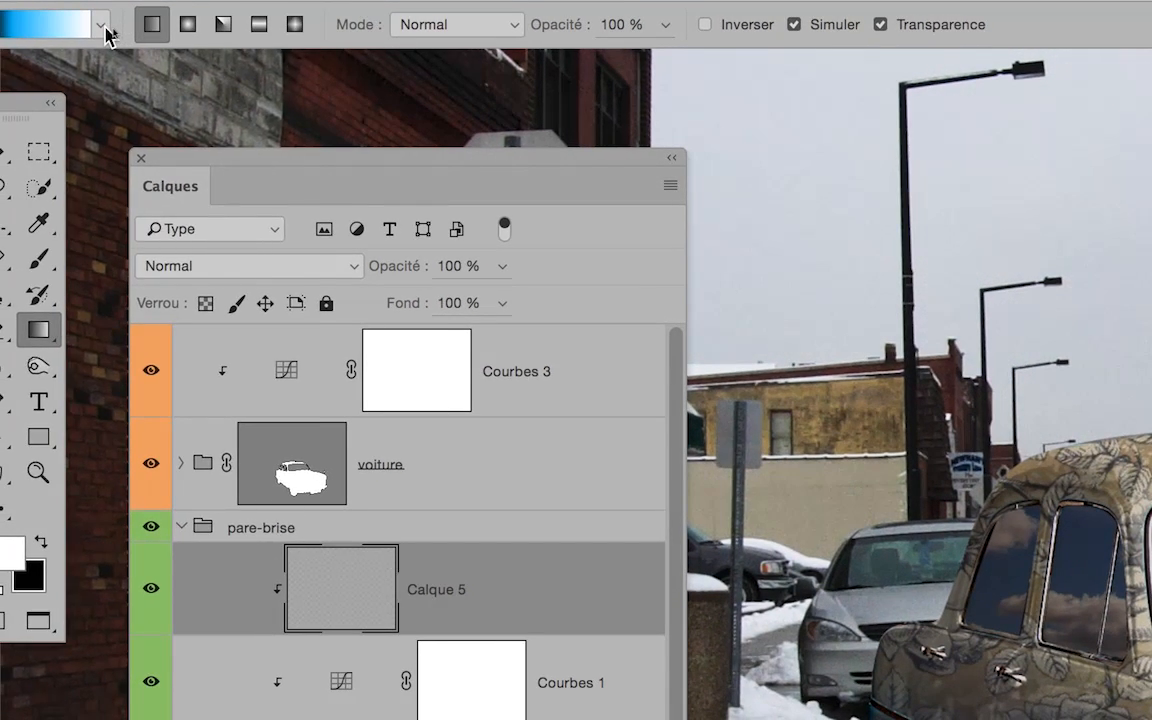
pyautogui.click(98, 28)
pyautogui.click(98, 28)
pyautogui.click(98, 28)
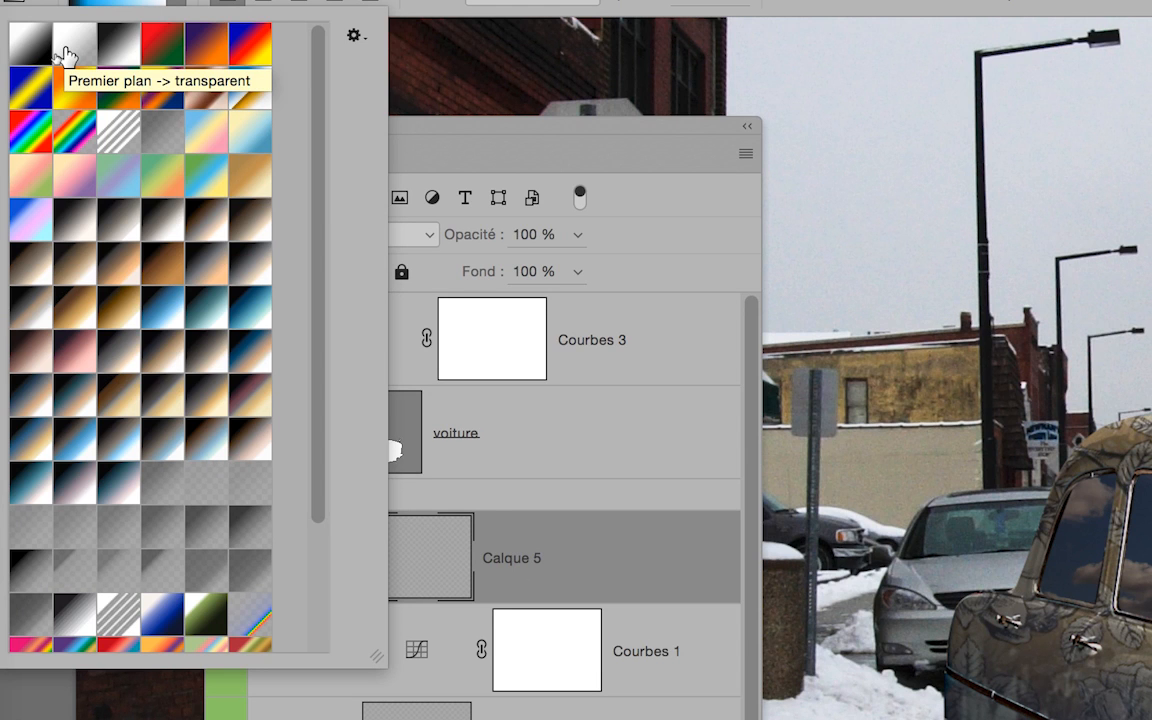
pyautogui.click(66, 55)
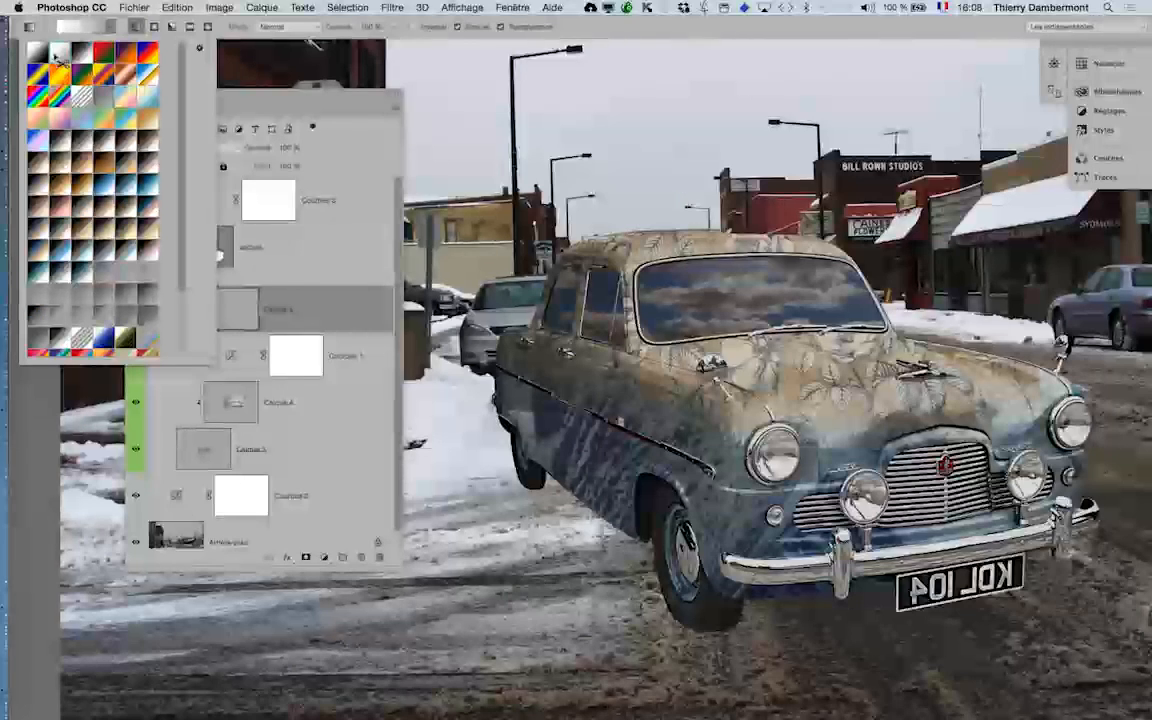
# - Try several white-to-transparent gradients at different angles across the car windows on Calque 5, undoing each one
pyautogui.moveTo(694, 313); pyautogui.dragTo(914, 204)
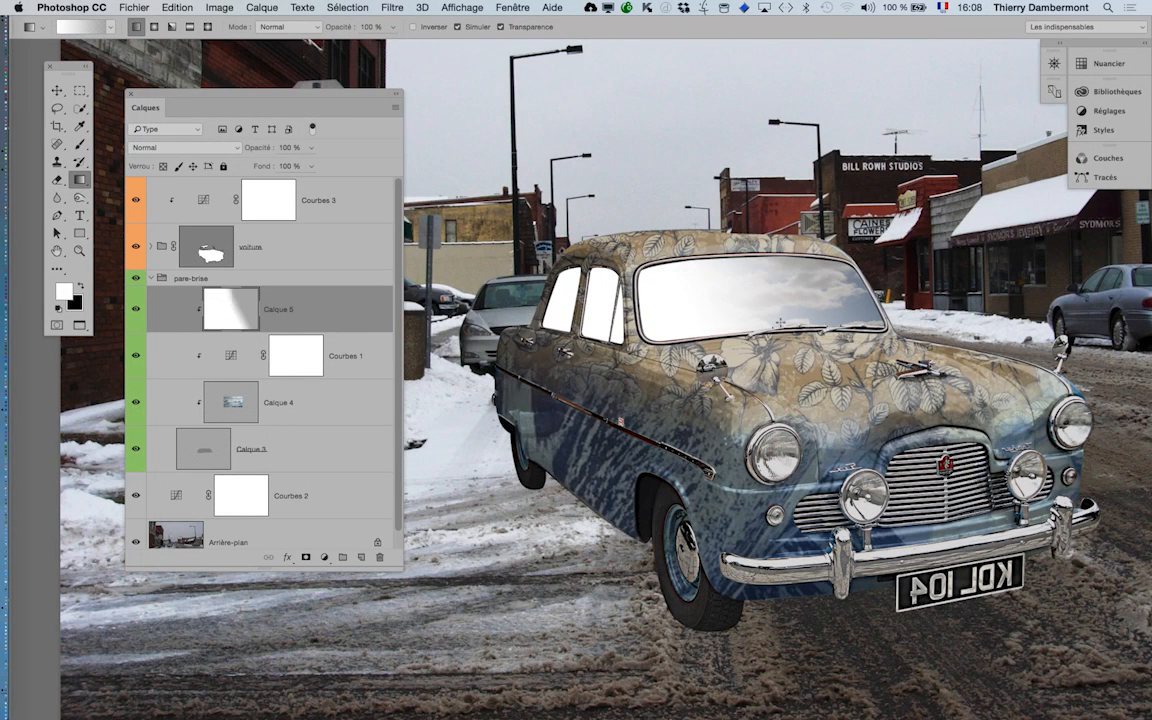
pyautogui.press('super+z')
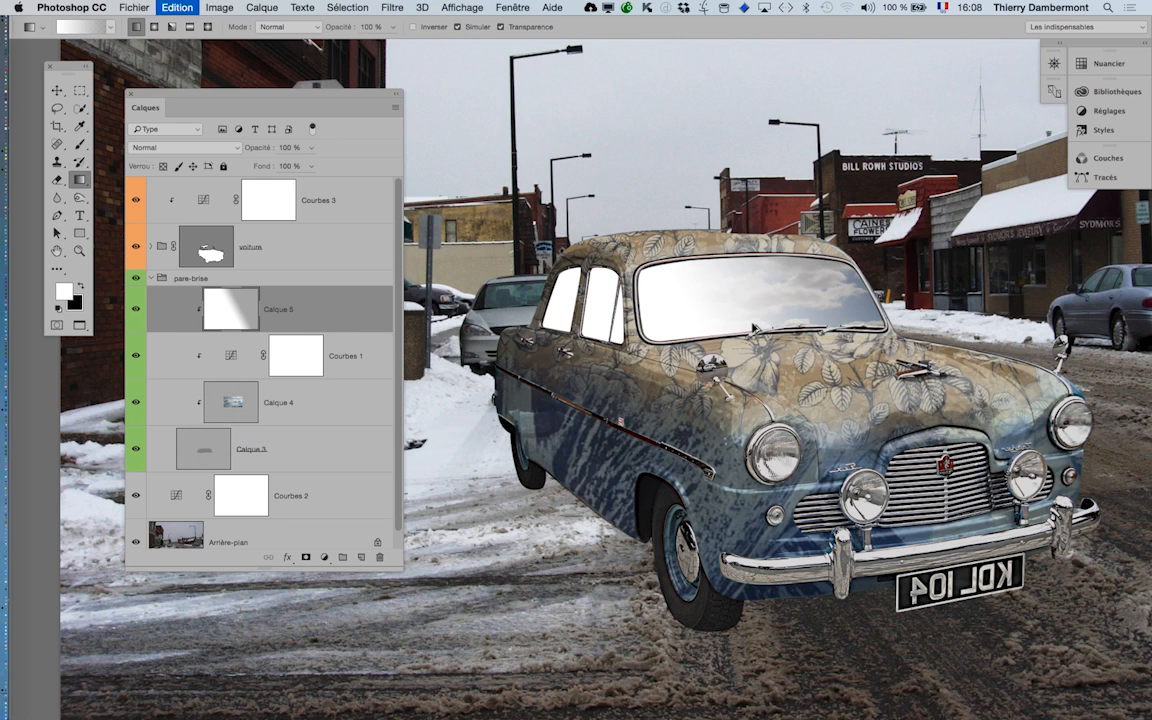
pyautogui.moveTo(510, 273)
pyautogui.mouseDown()
pyautogui.moveTo(743, 253)
pyautogui.moveTo(808, 275)
pyautogui.moveTo(814, 295)
pyautogui.mouseUp()
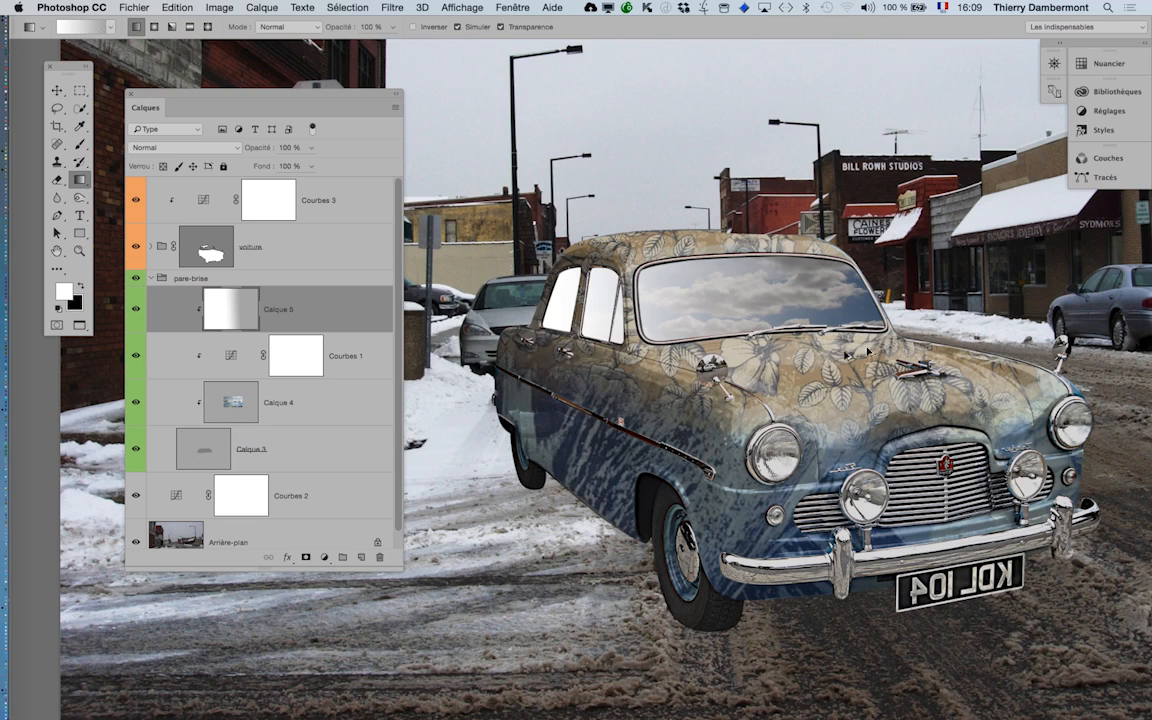
pyautogui.press('super+z')
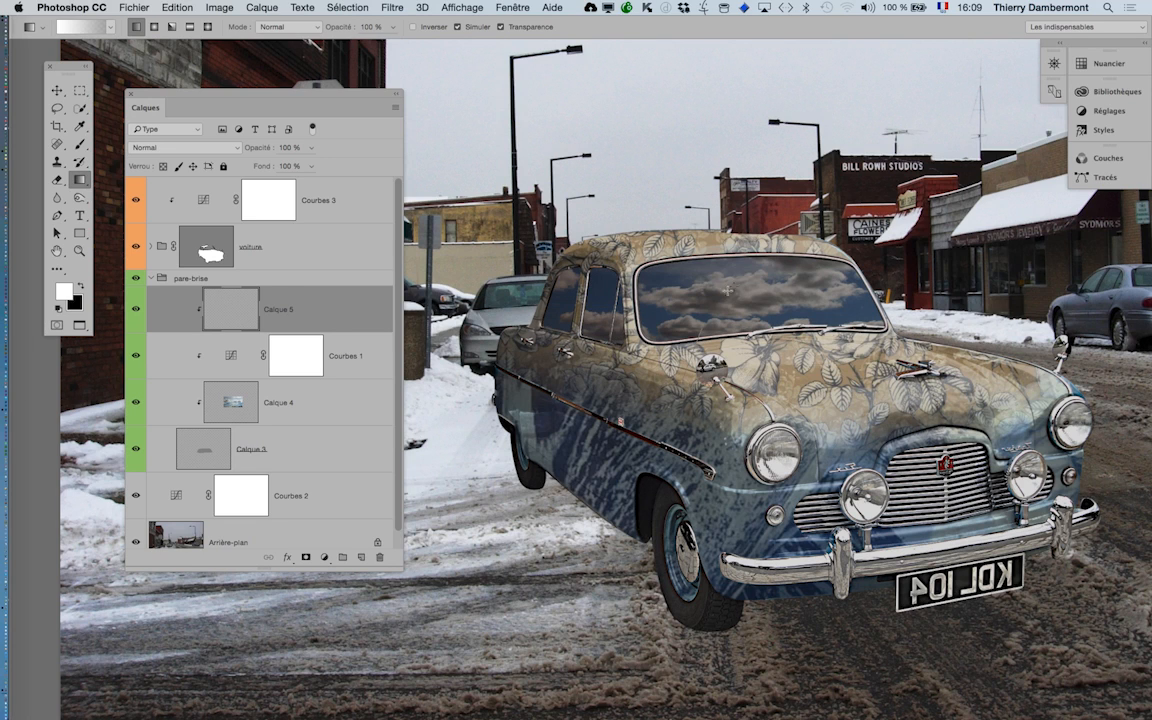
pyautogui.press('super+z')
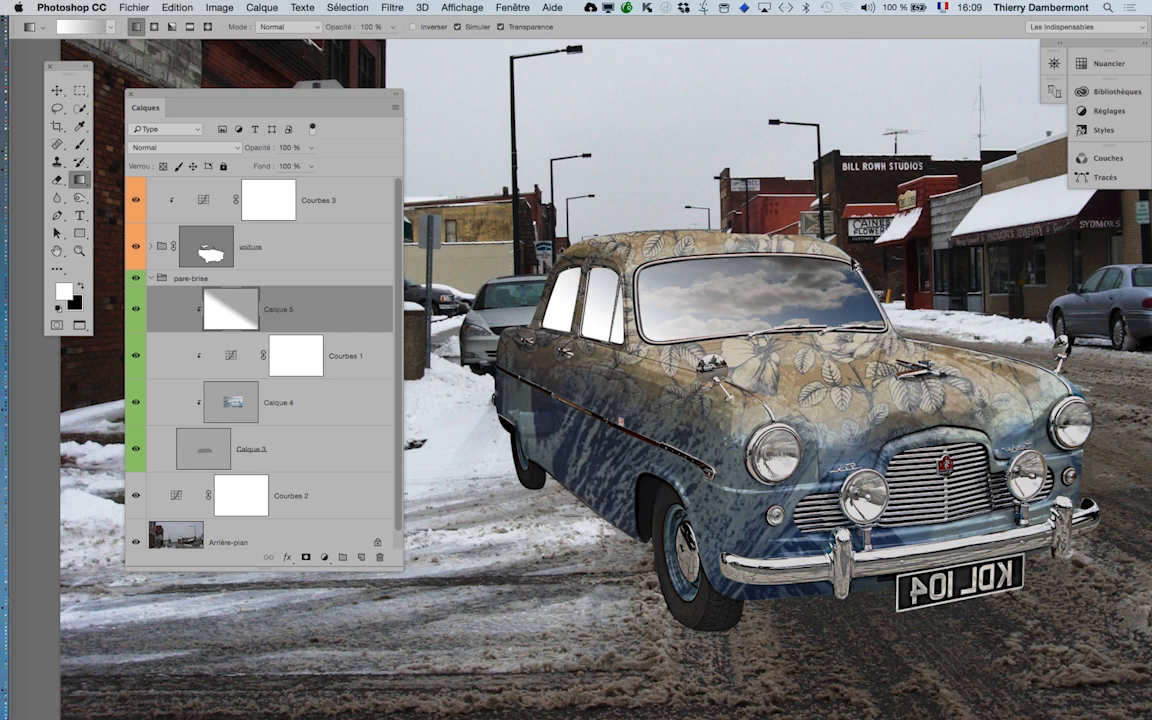
pyautogui.press('super+z')
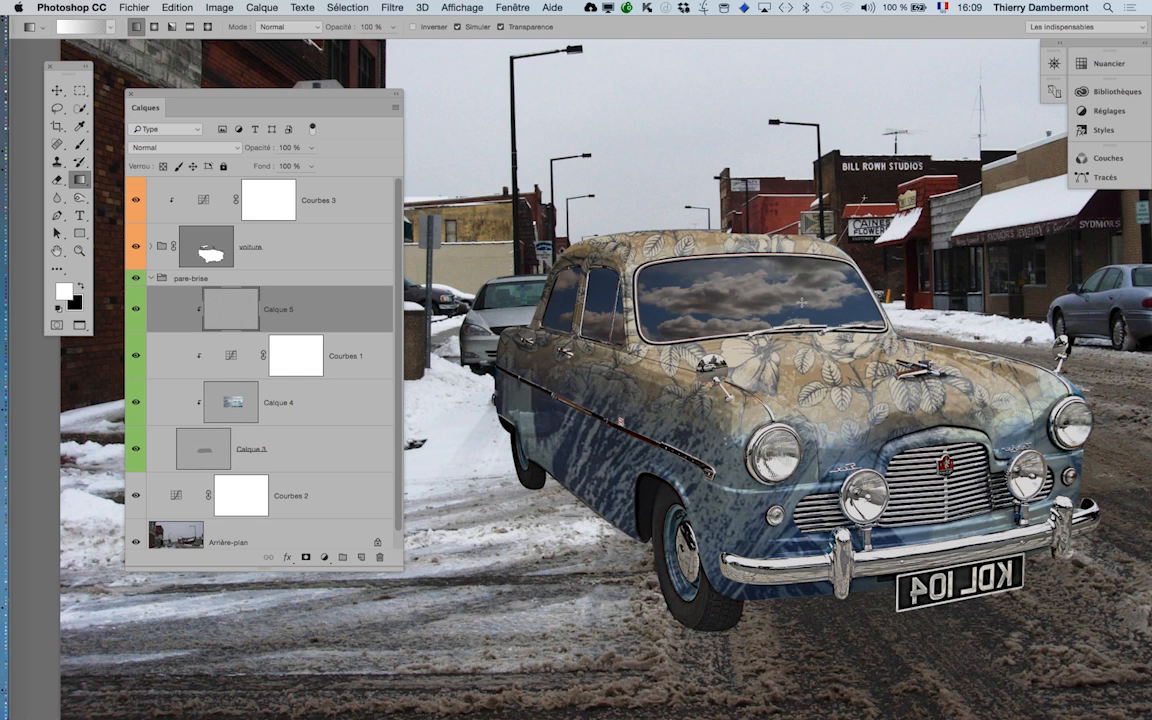
pyautogui.press('super+z')
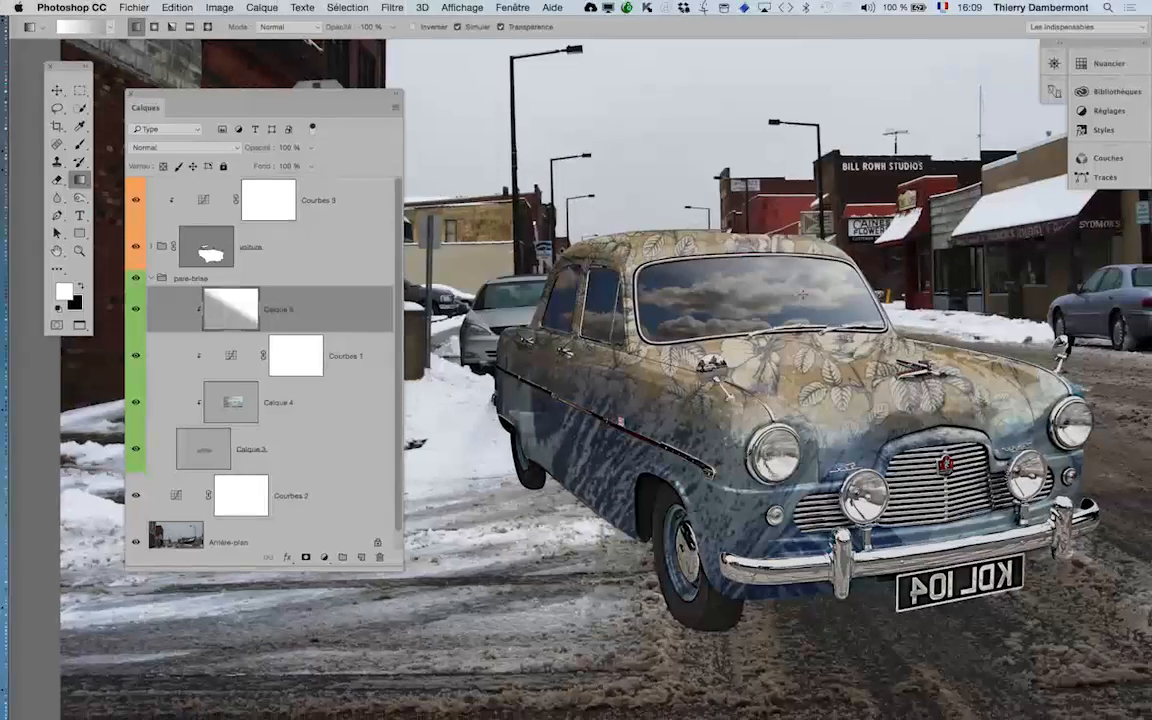
pyautogui.press('super+z')
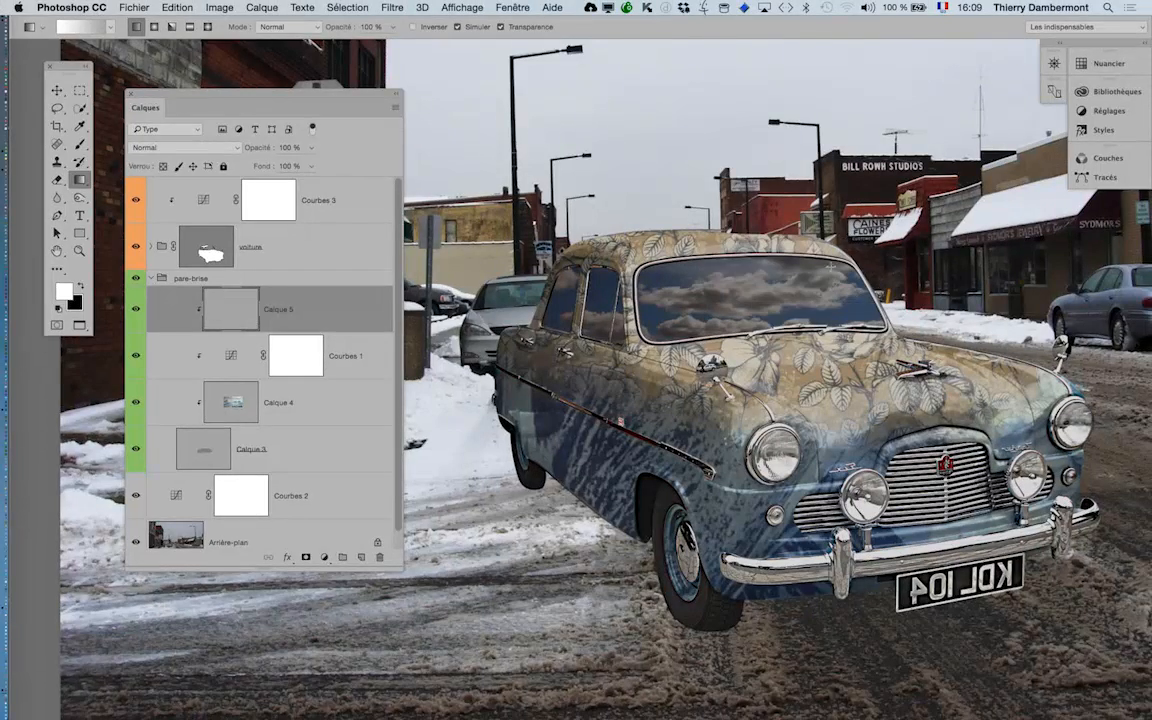
# - Add a white-to-transparent gradient on Calque 5 from the windshield's upper right corner and lower the layer's opacity to 76%
pyautogui.press('super+z')
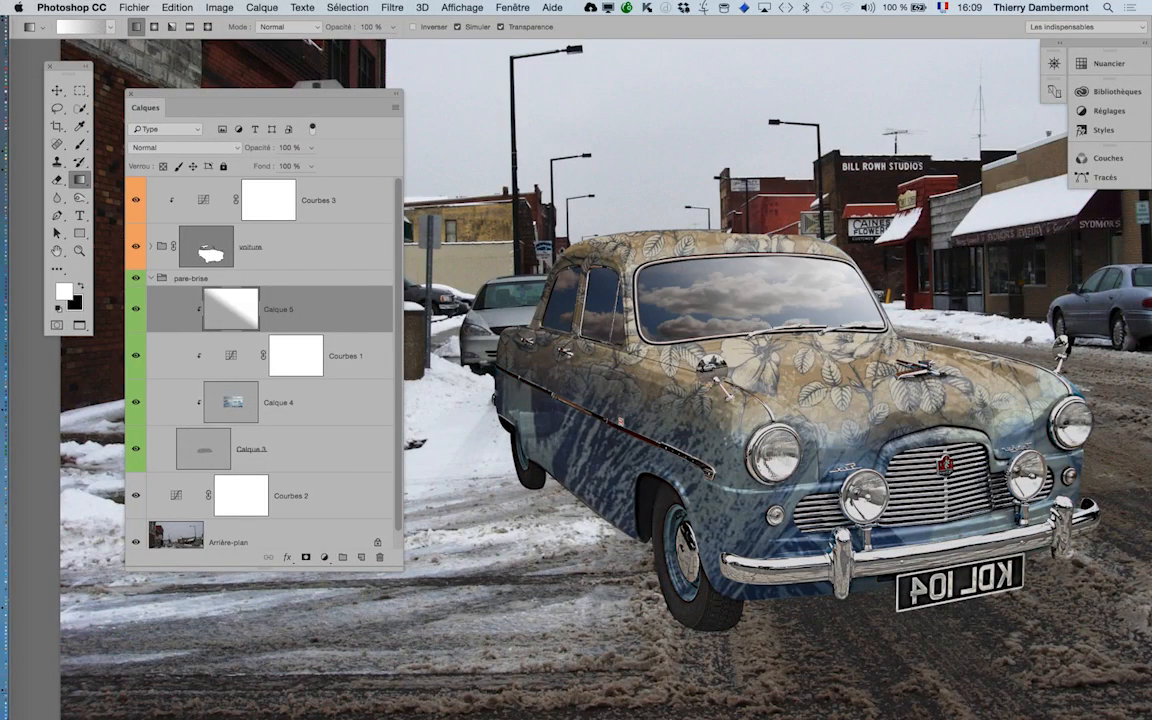
pyautogui.scroll(3, 835, 300)
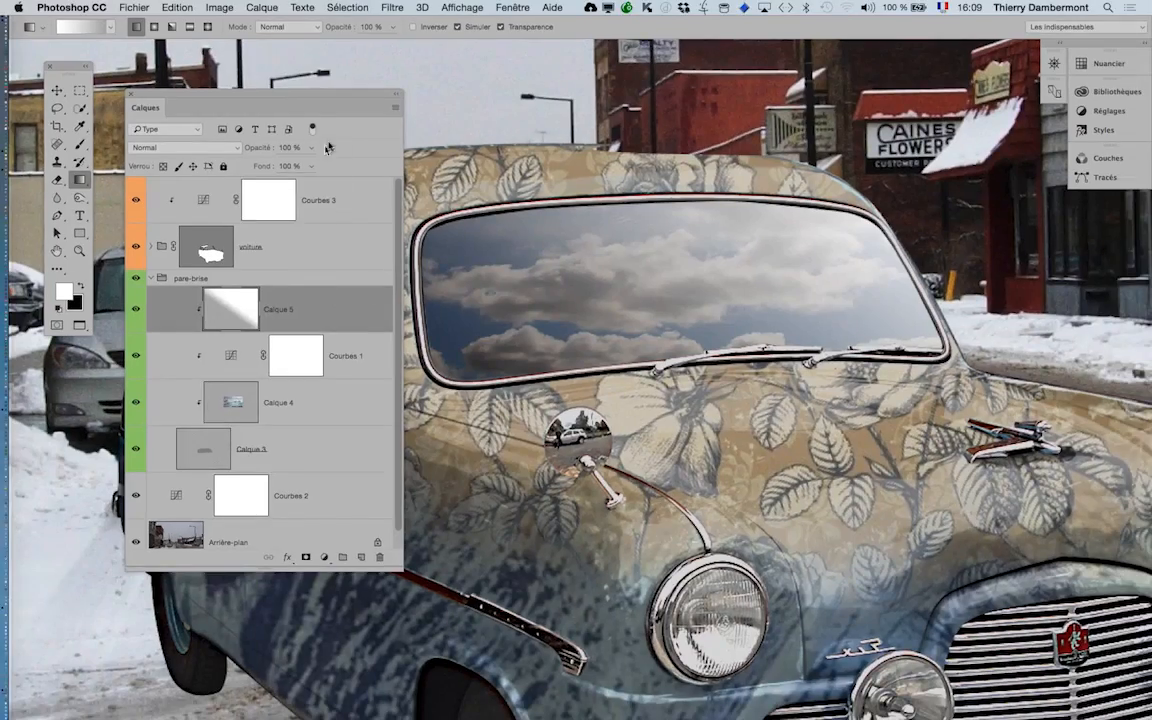
pyautogui.click(313, 149)
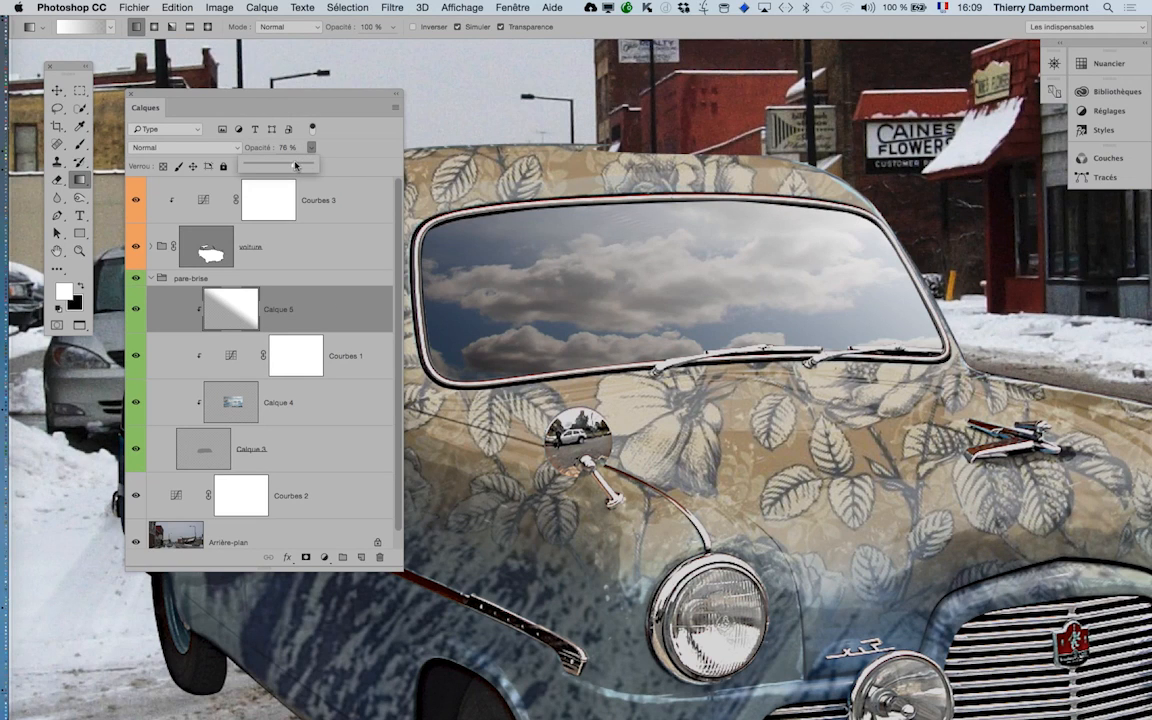
# - Compare the windshield reflection with Calque 5 hidden and shown, and examine the result in the full composite
pyautogui.click(135, 311)
pyautogui.click(134, 314)
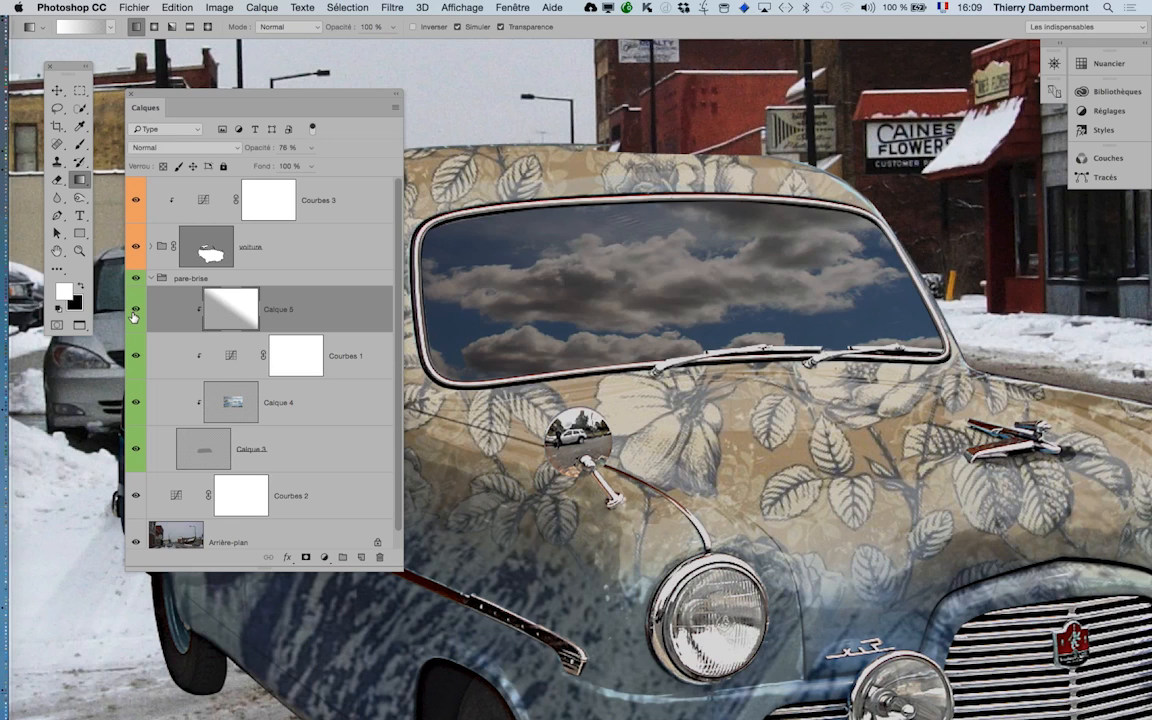
pyautogui.click(134, 316)
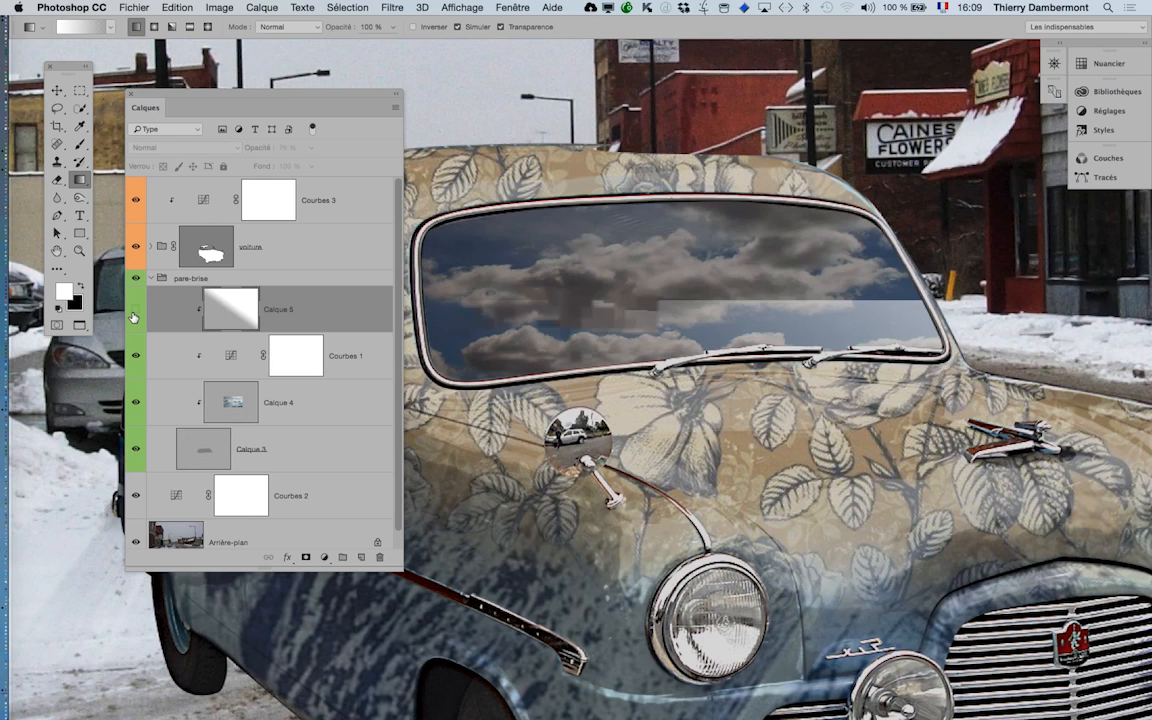
pyautogui.click(135, 316)
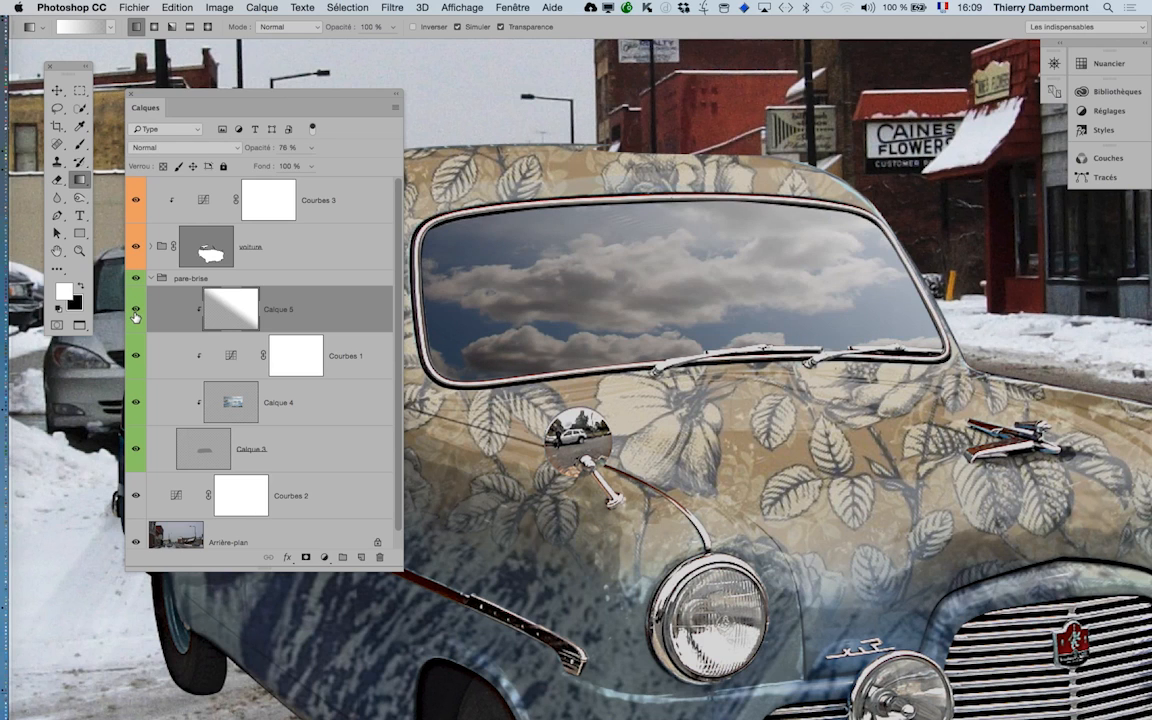
pyautogui.click(135, 316)
pyautogui.click(135, 316)
pyautogui.click(135, 316)
pyautogui.click(135, 316)
pyautogui.scroll(-3, 622, 410)
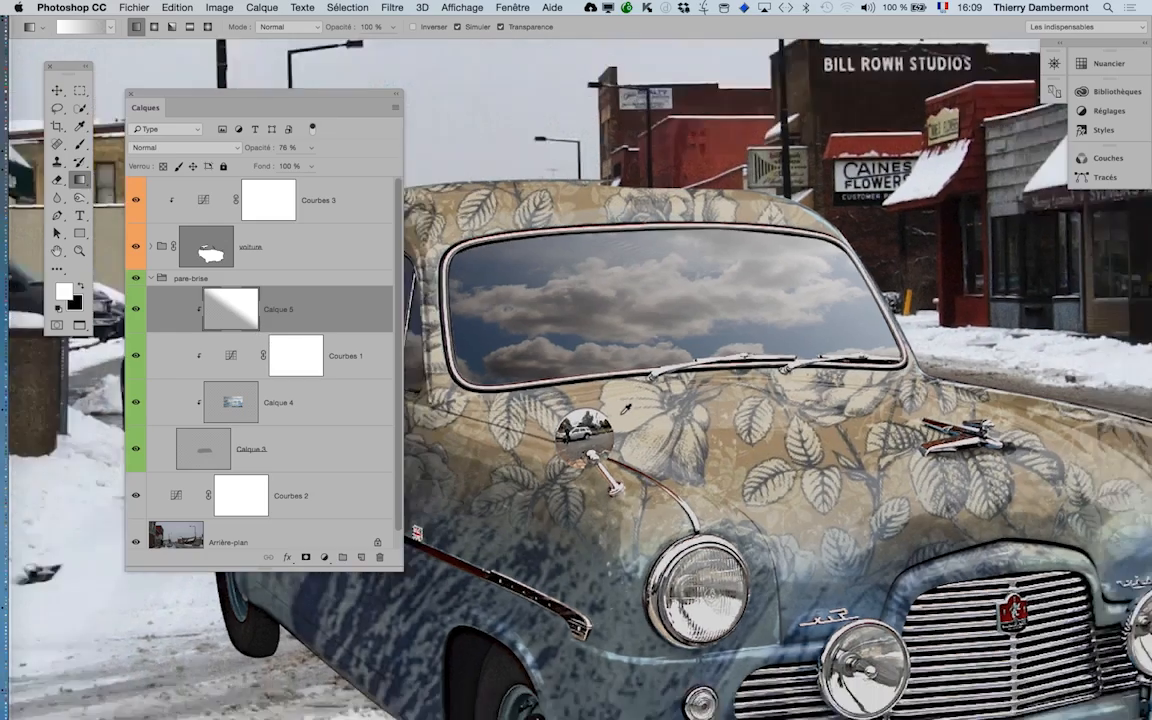
pyautogui.scroll(-4, 622, 410)
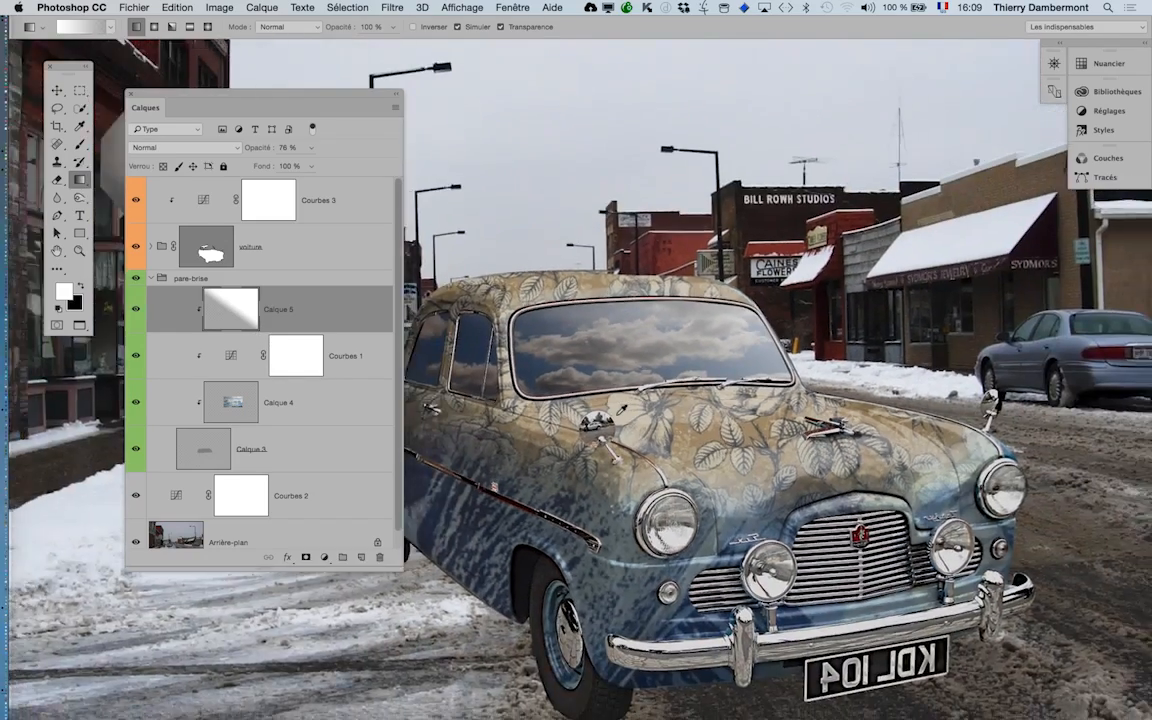
pyautogui.scroll(-3, 560, 370)
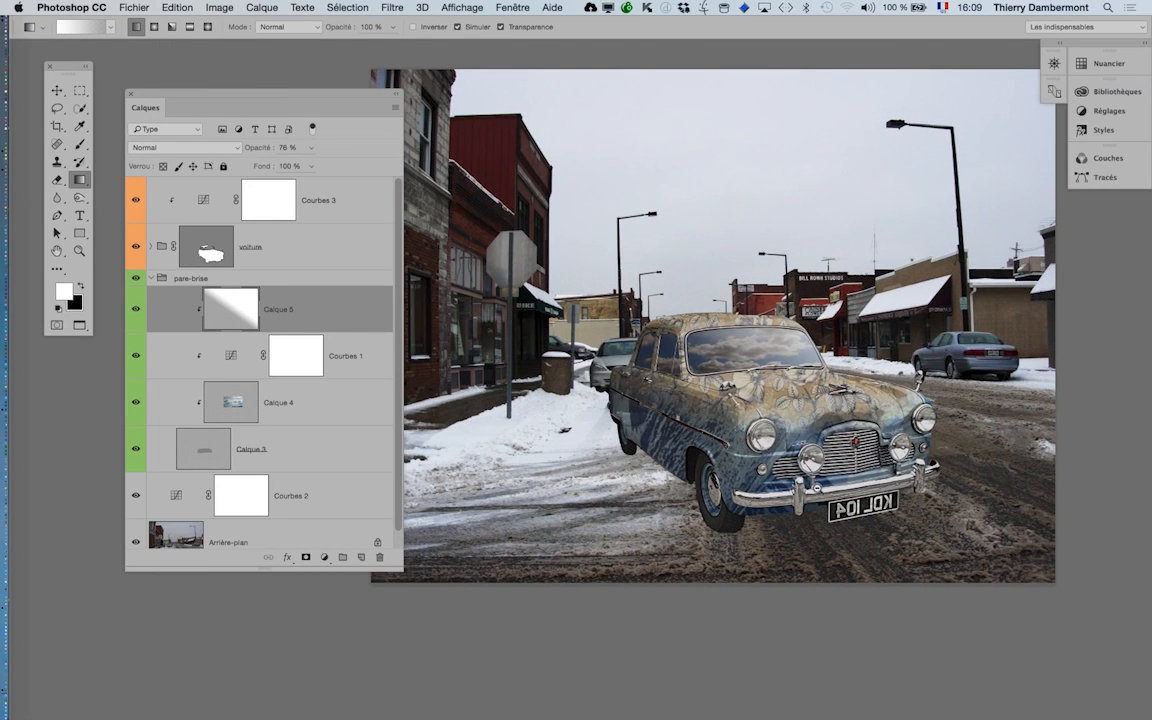
pyautogui.scroll(-2, 733, 440)
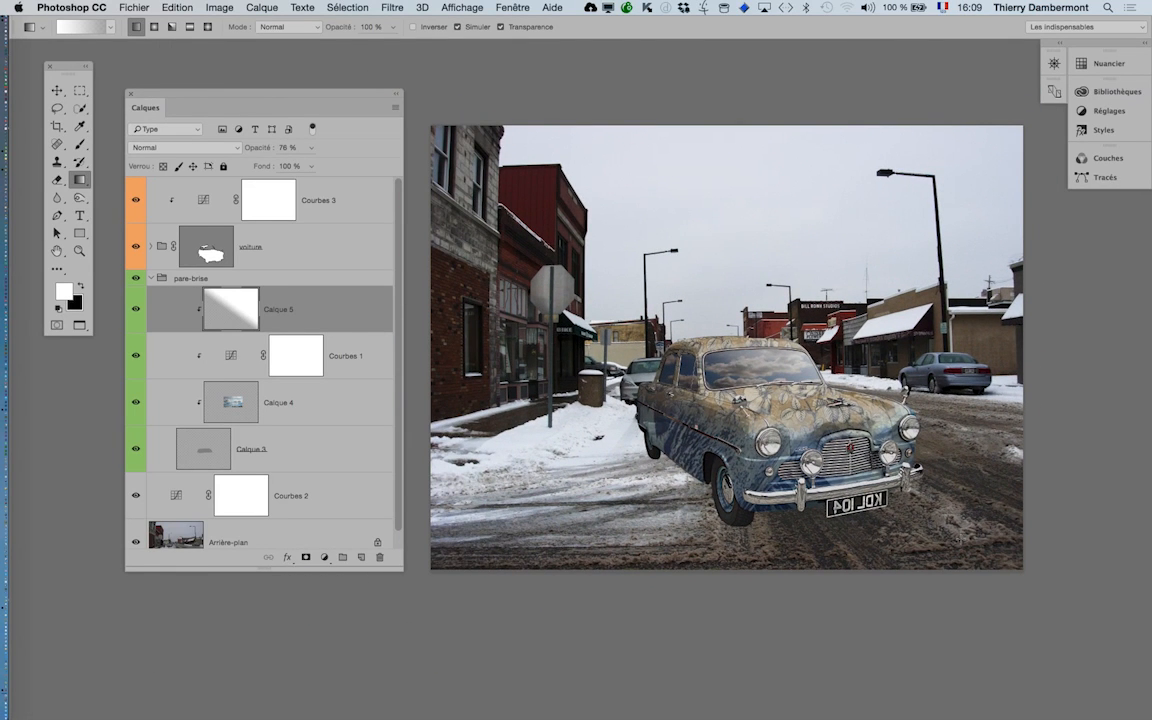
# - Try an opacity of 80% on Calque 4, the sky reflection layer
pyautogui.click(237, 405)
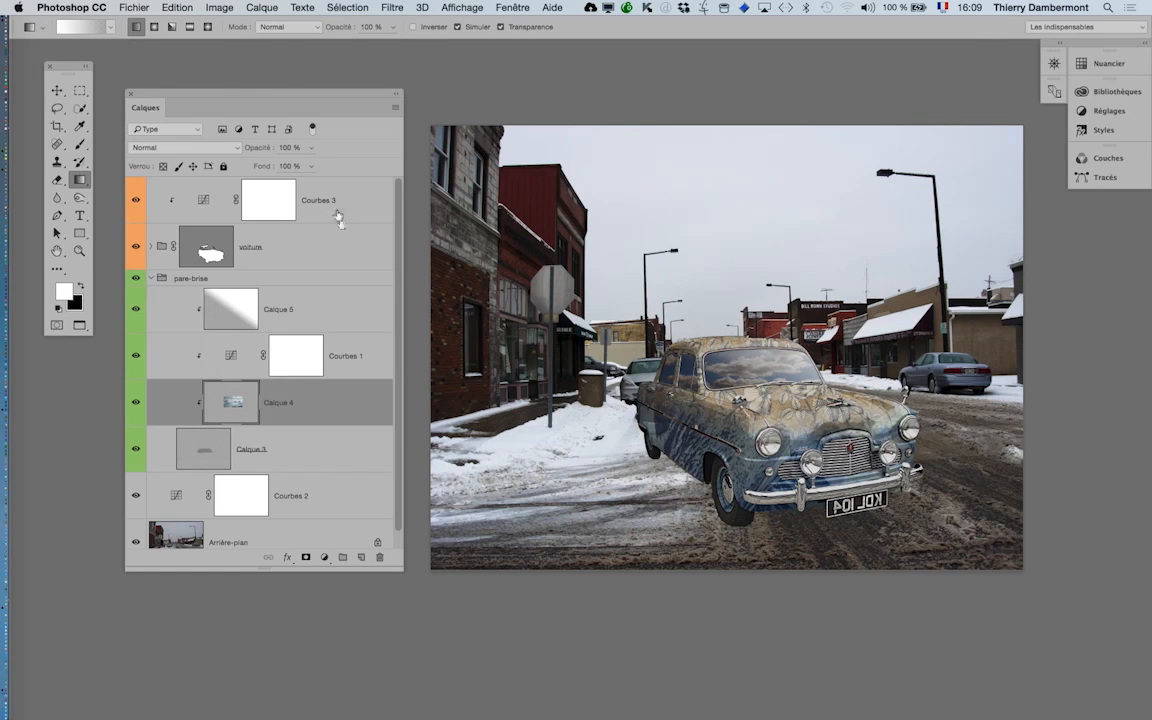
pyautogui.click(311, 147)
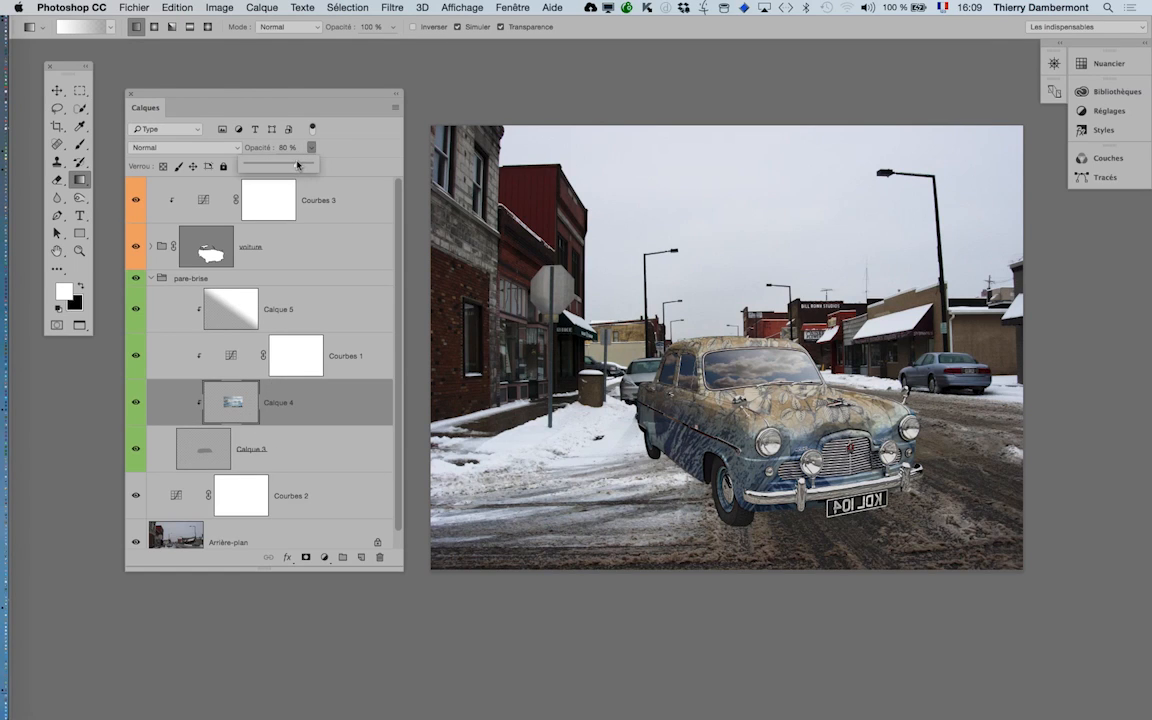
pyautogui.moveTo(311, 164); pyautogui.dragTo(297, 165)
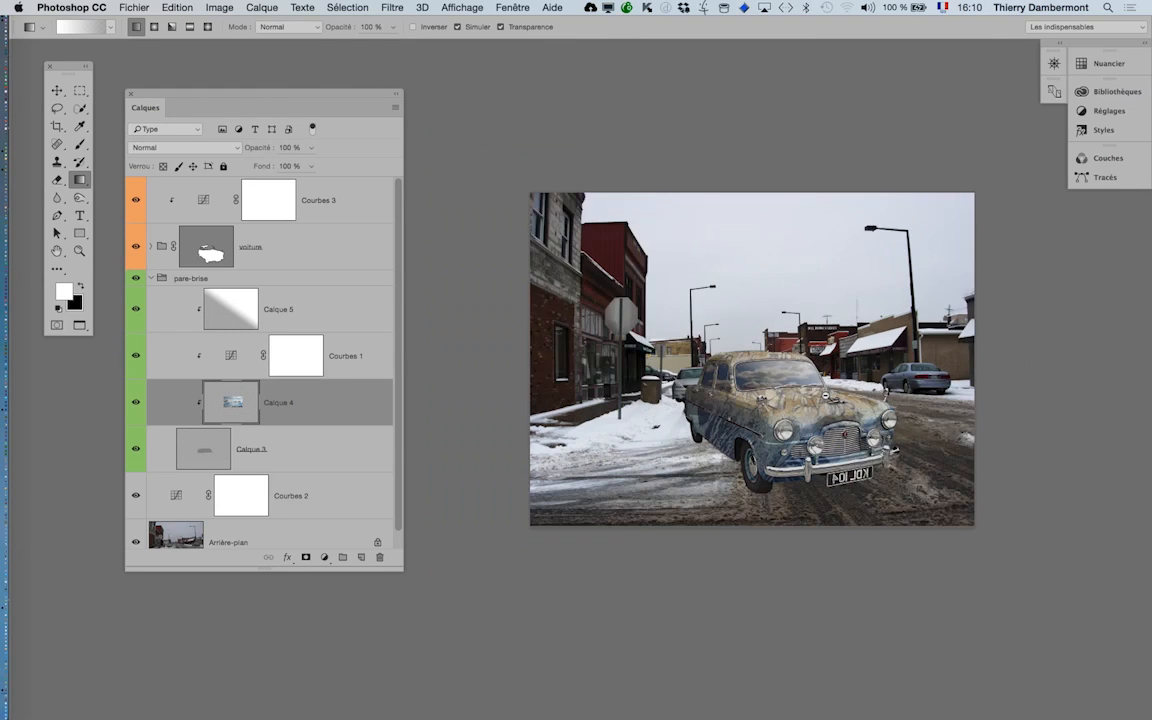
# - Scale the sky reflection on Calque 4 up to about 224% so its clouds spread across the car windows
pyautogui.scroll(-1, 828, 396)
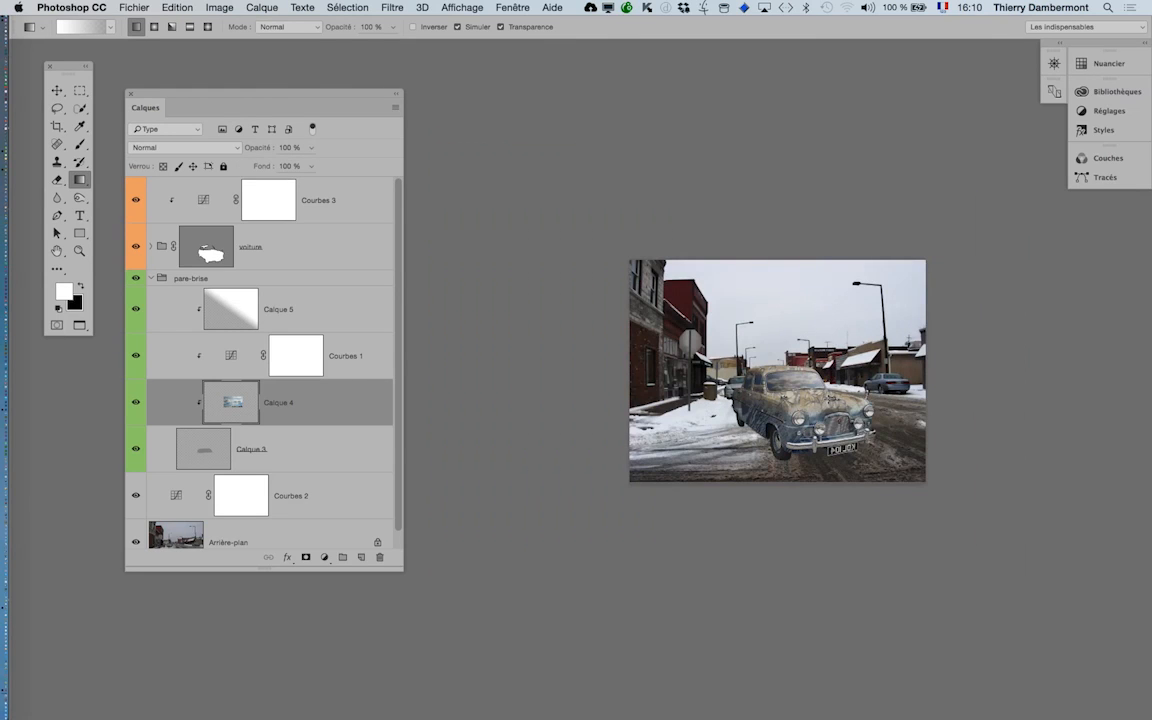
pyautogui.press('super+t')
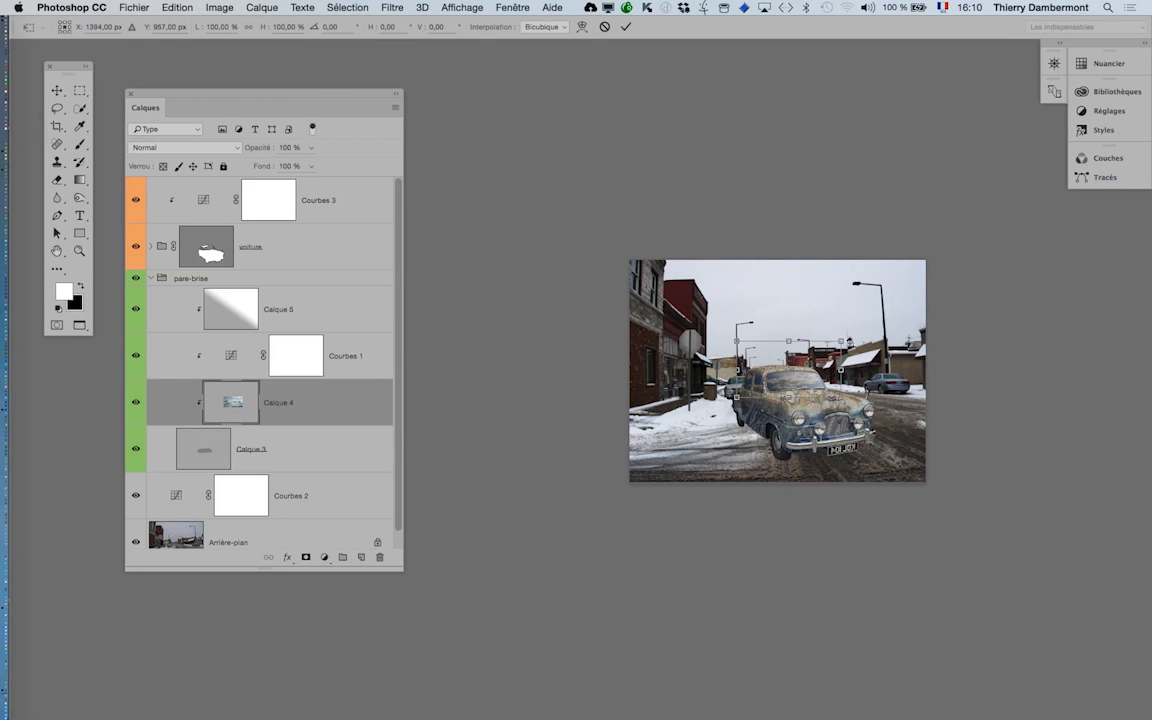
pyautogui.moveTo(839, 341); pyautogui.dragTo(883, 318)
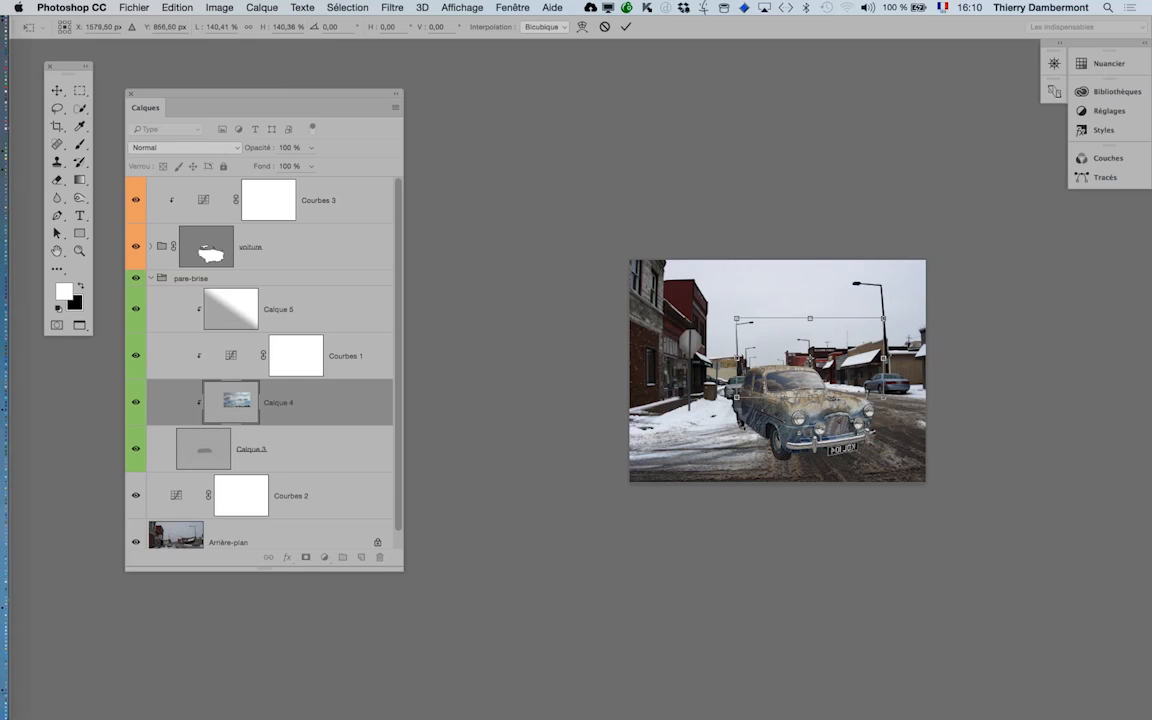
pyautogui.moveTo(736, 398); pyautogui.dragTo(643, 447)
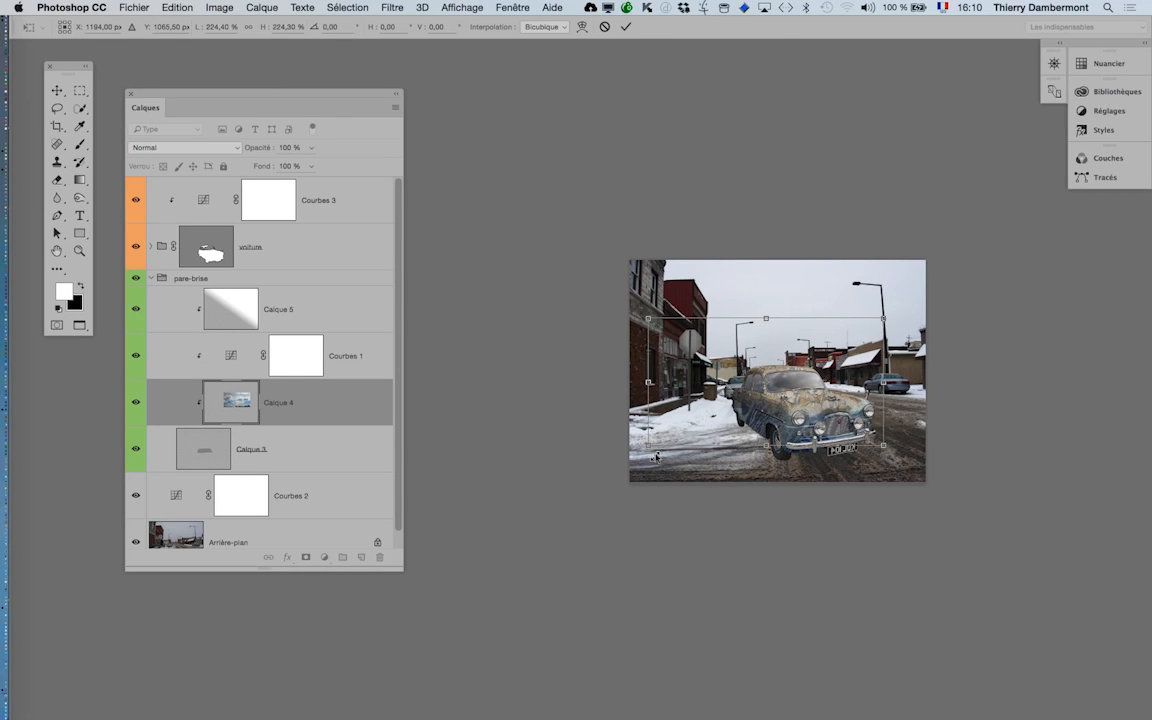
pyautogui.click(625, 27)
pyautogui.press('g')
# - Examine the enlarged cloud reflection in the car windows, the front wheel's contact with the slushy road, and the overall composite
pyautogui.scroll(4, 790, 397)
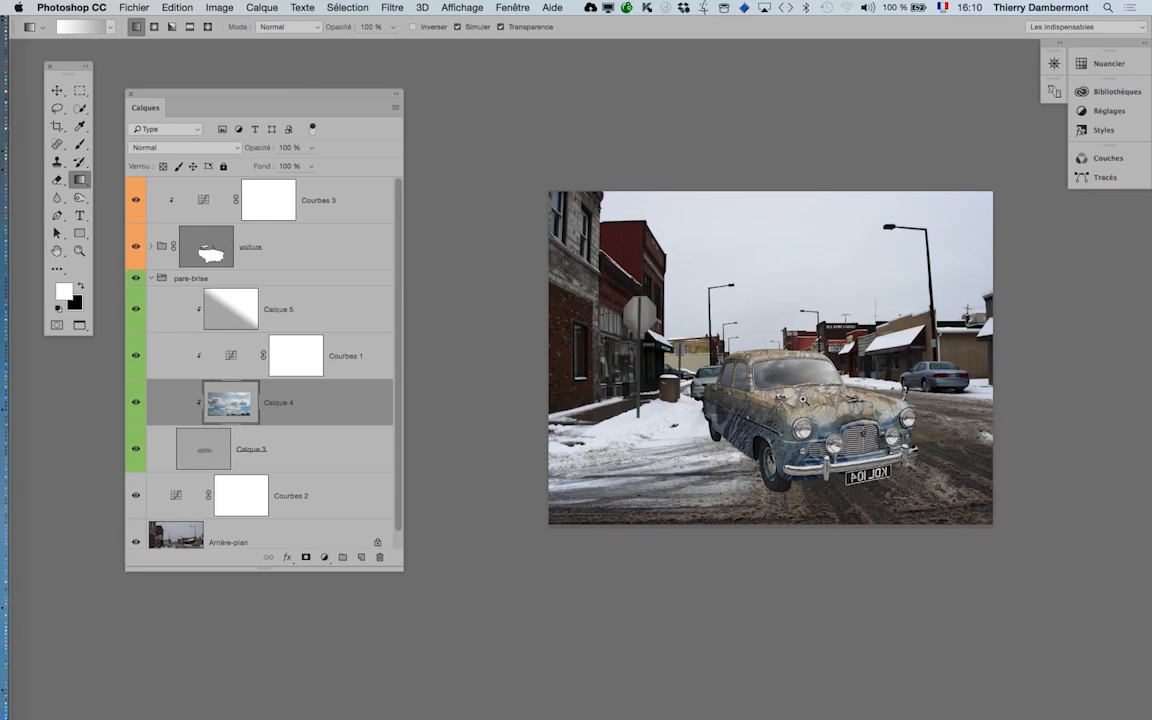
pyautogui.scroll(2, 768, 382)
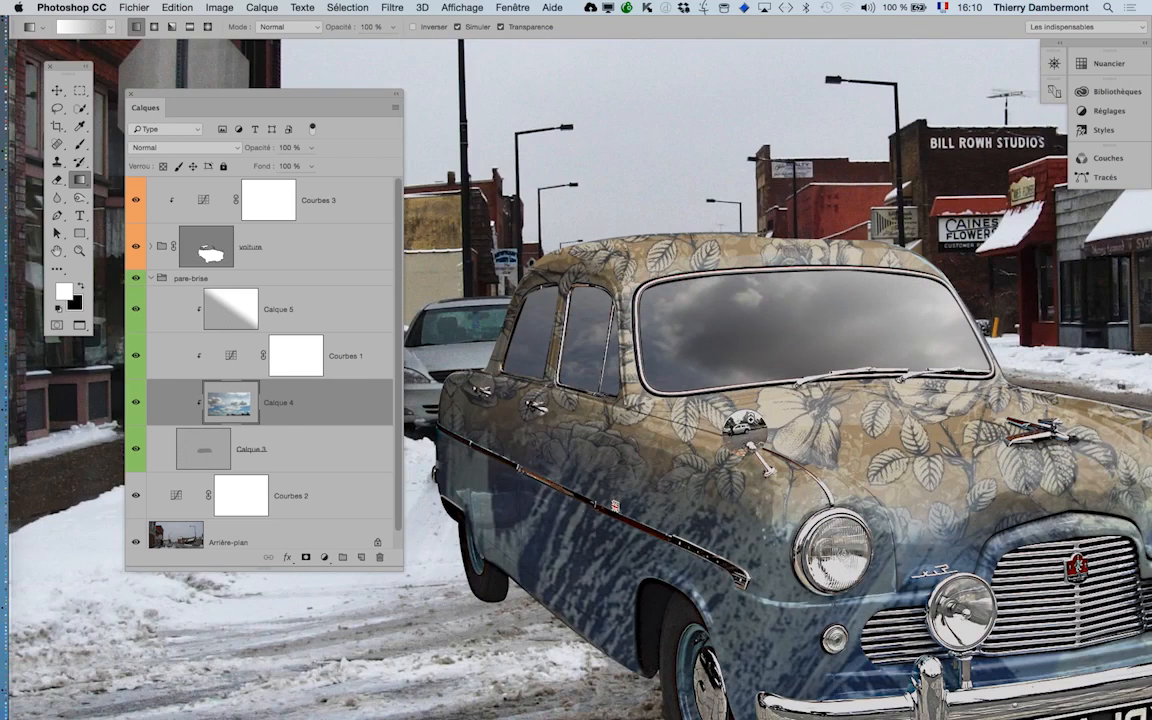
pyautogui.scroll(-4, 756, 432)
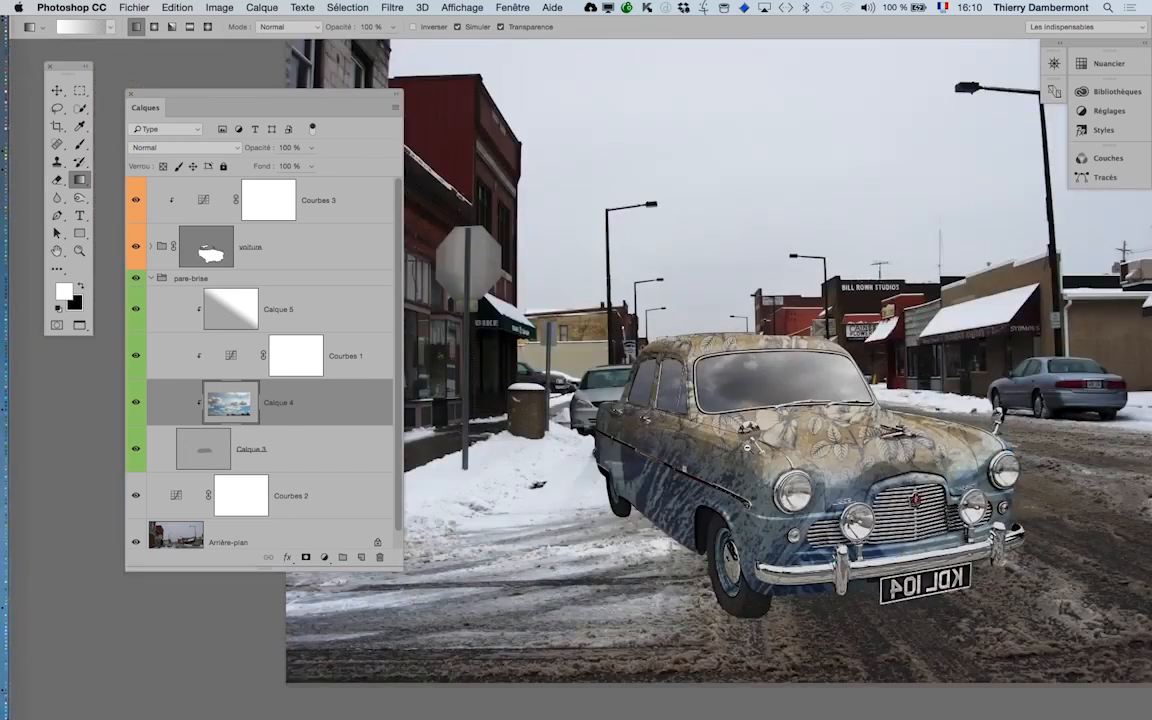
pyautogui.moveTo(780, 420); pyautogui.dragTo(734, 411)
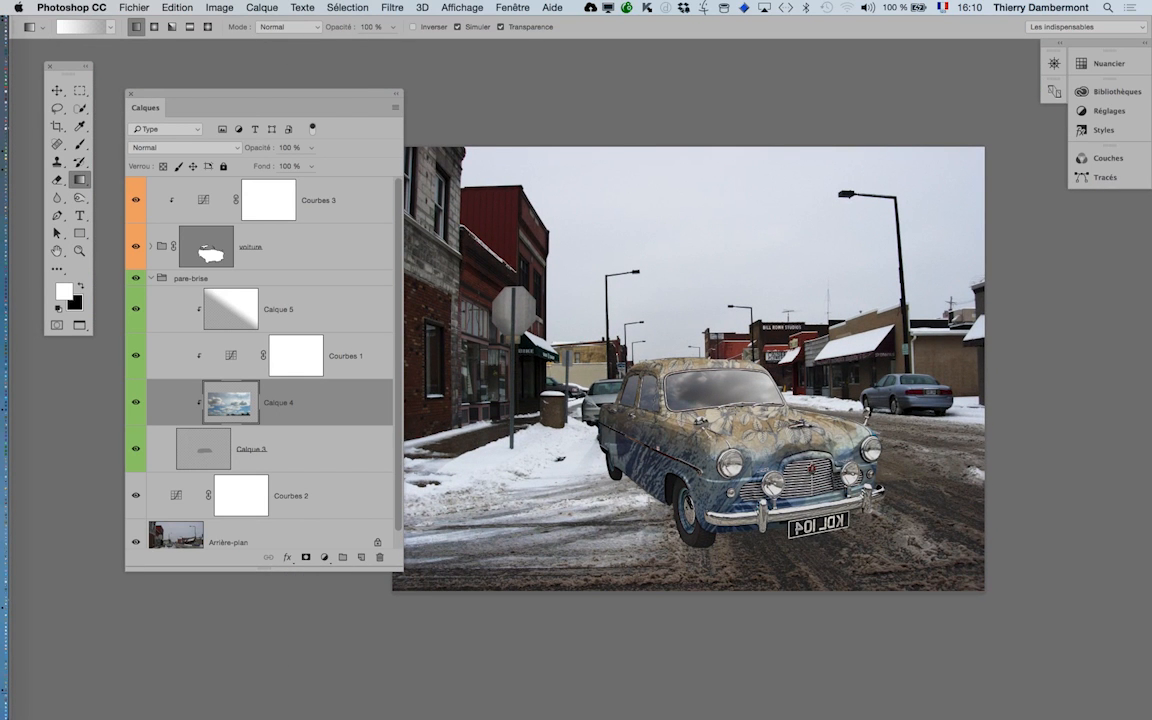
pyautogui.scroll(2, 704, 556)
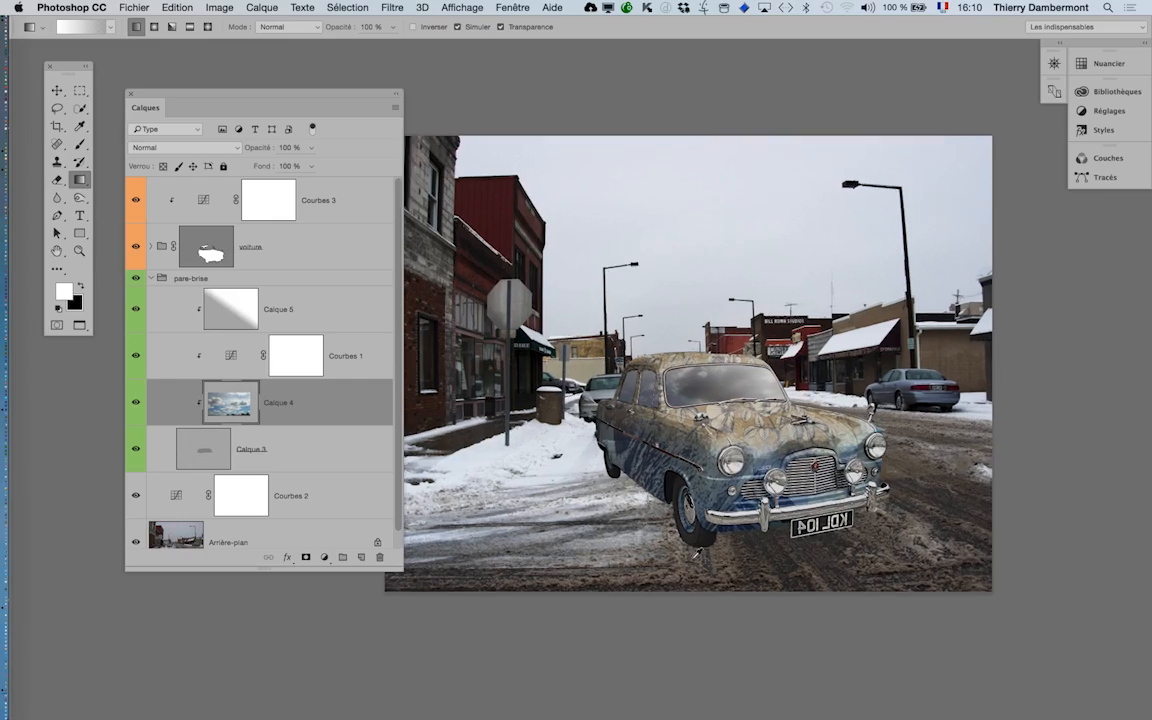
pyautogui.scroll(6, 705, 555)
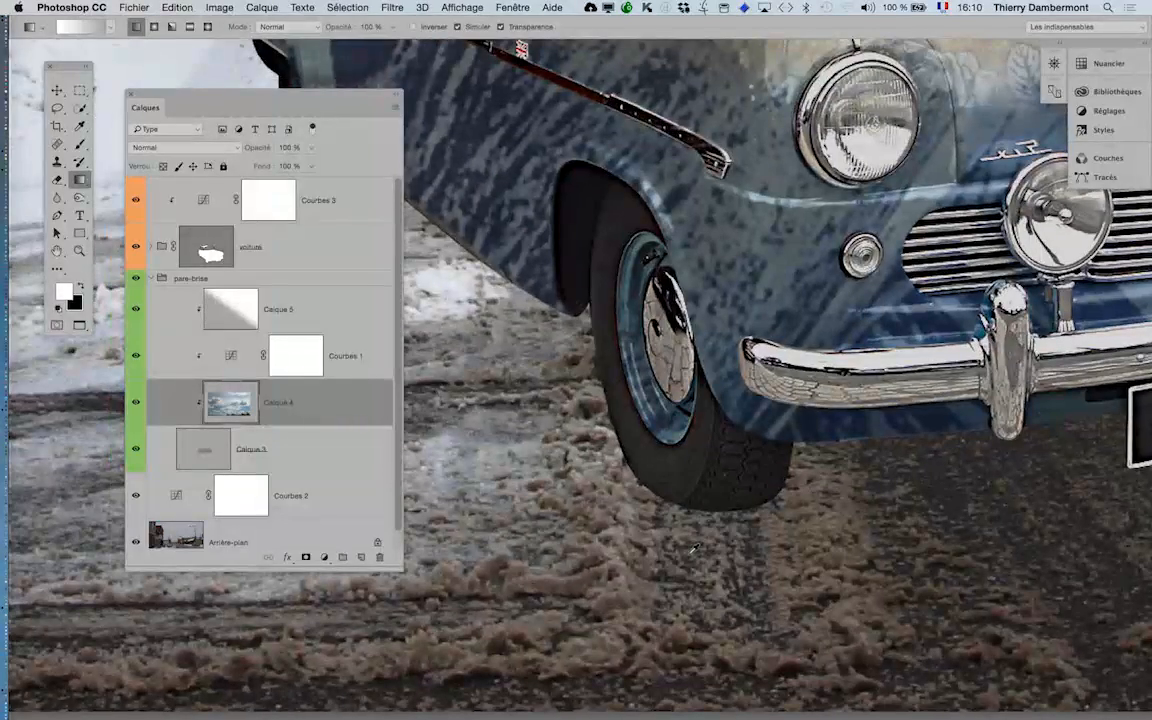
pyautogui.scroll(-6, 689, 551)
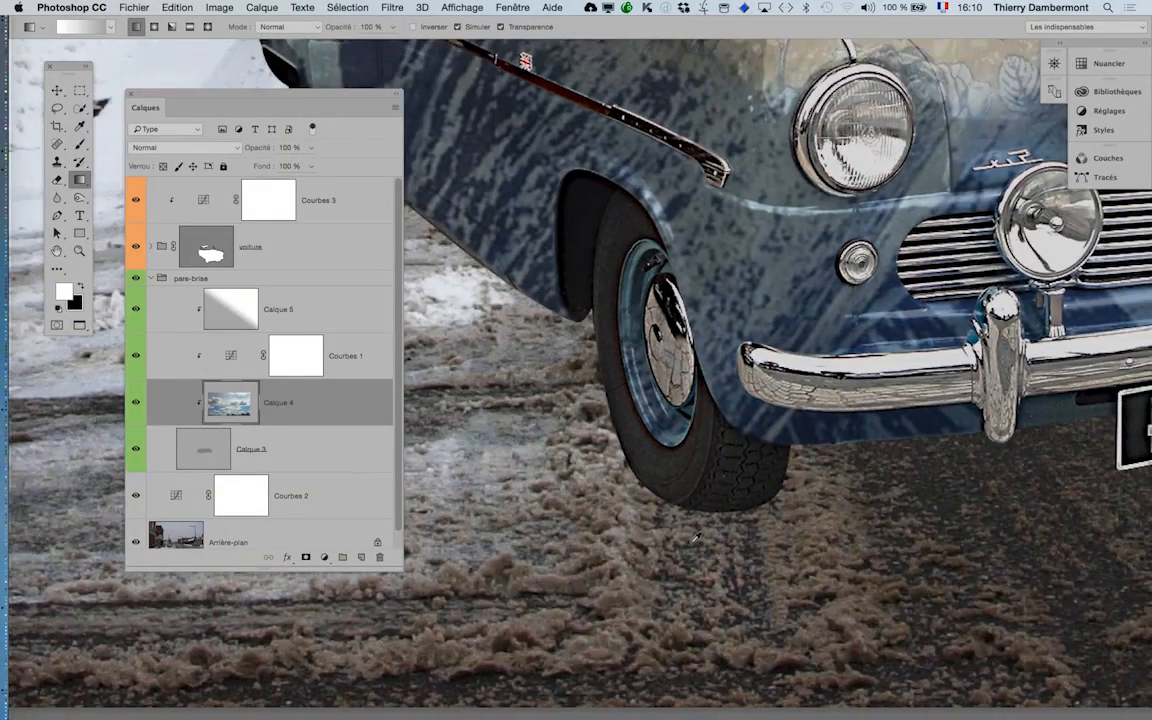
pyautogui.scroll(-8, 705, 543)
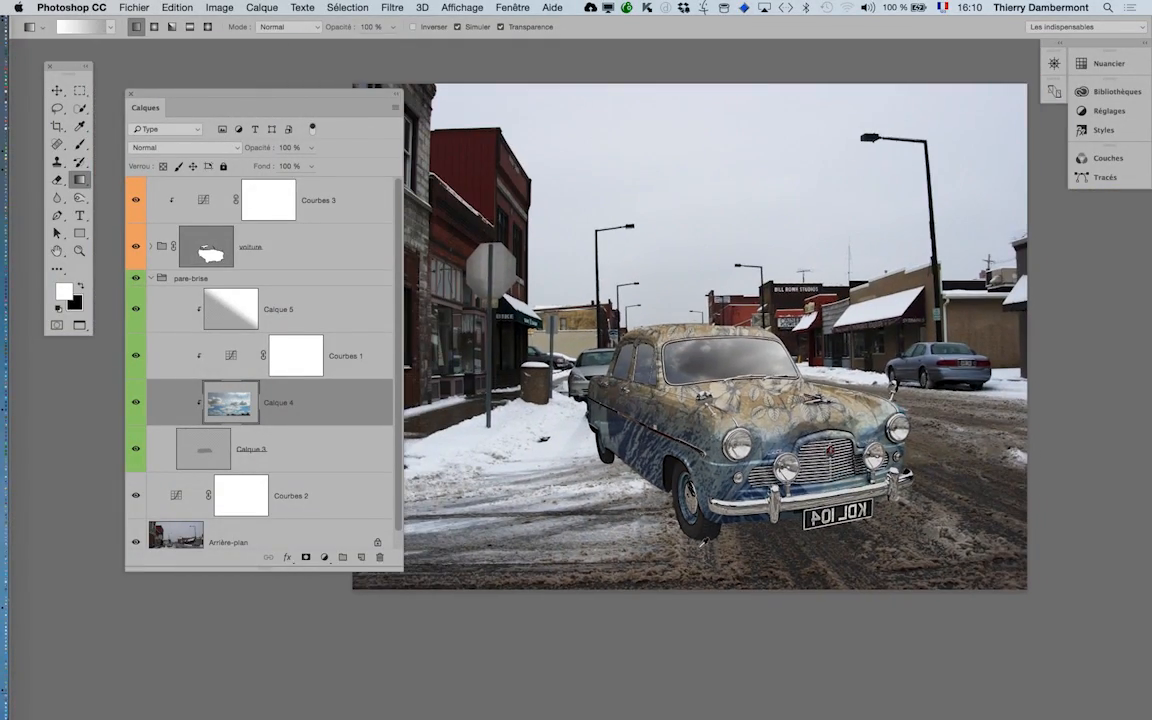
pyautogui.scroll(-2, 704, 541)
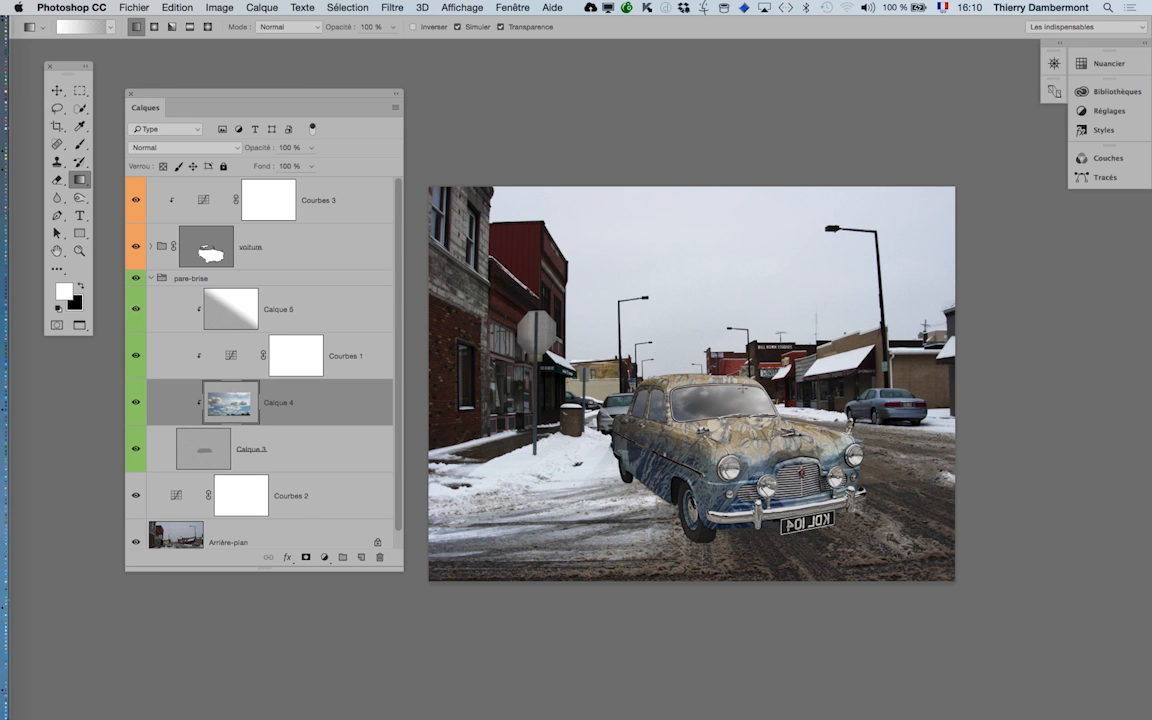
# - Save the composite as a new Photoshop version named winter_snow_city_street - 04.psd
pyautogui.click(134, 9)
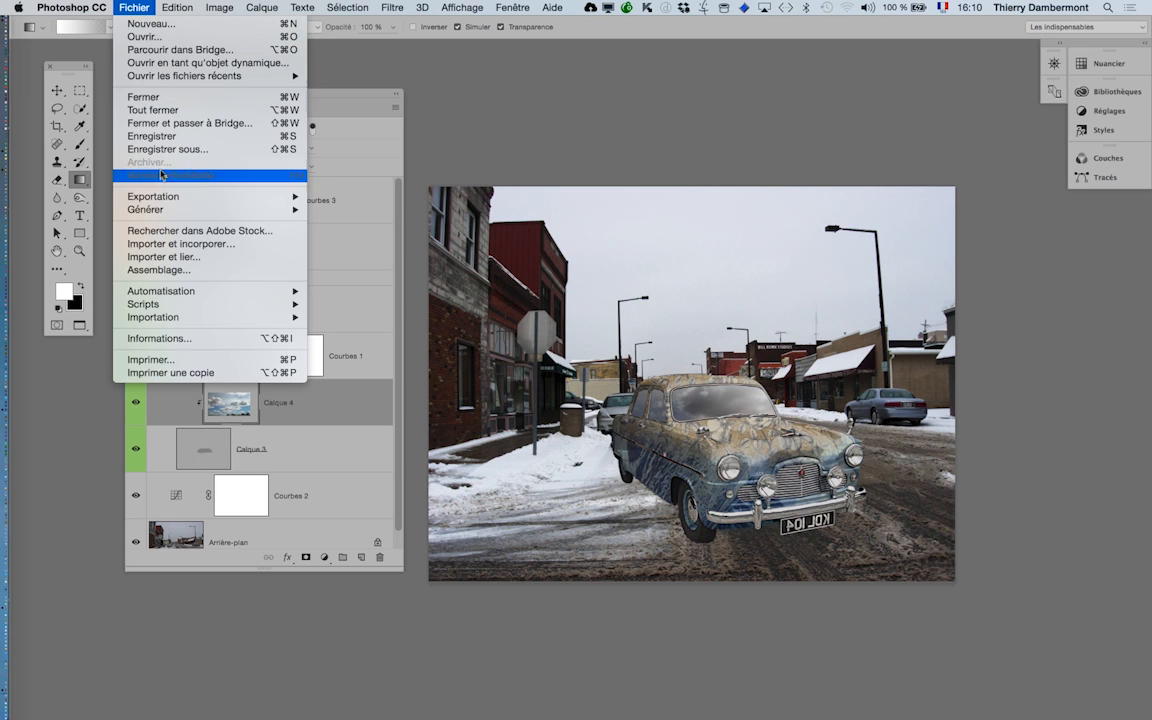
pyautogui.press('Escape')
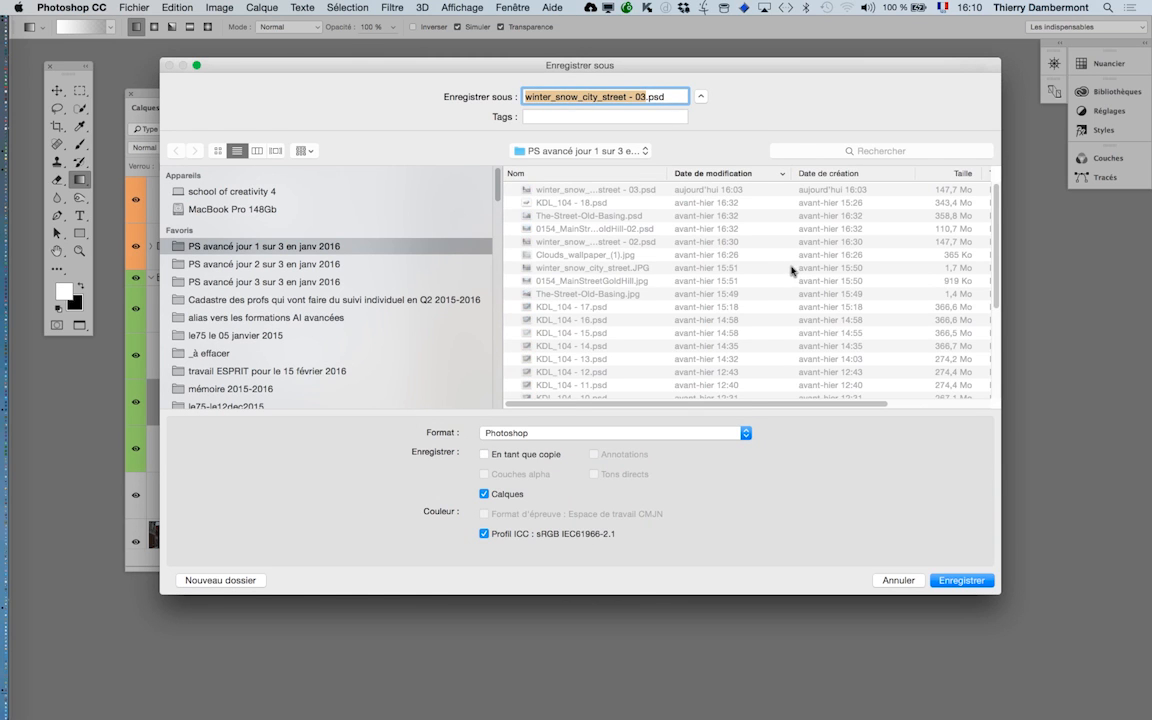
pyautogui.click(645, 97)
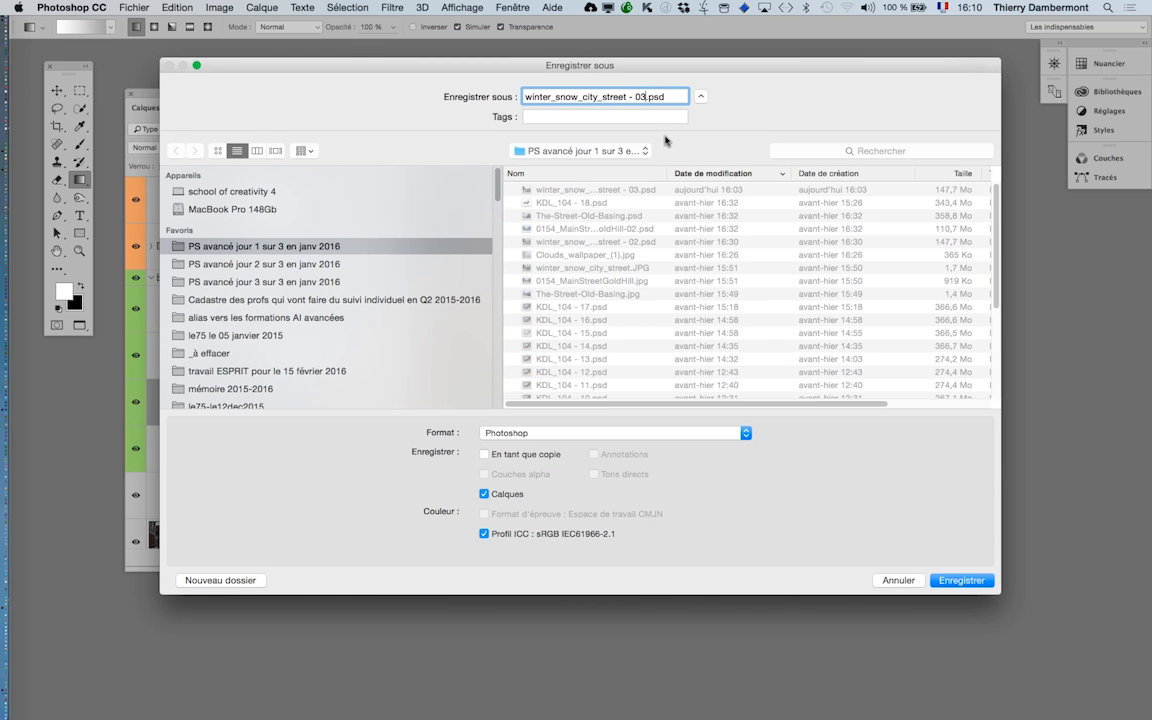
pyautogui.press('BackSpace')
pyautogui.write('4')
pyautogui.press('Return')
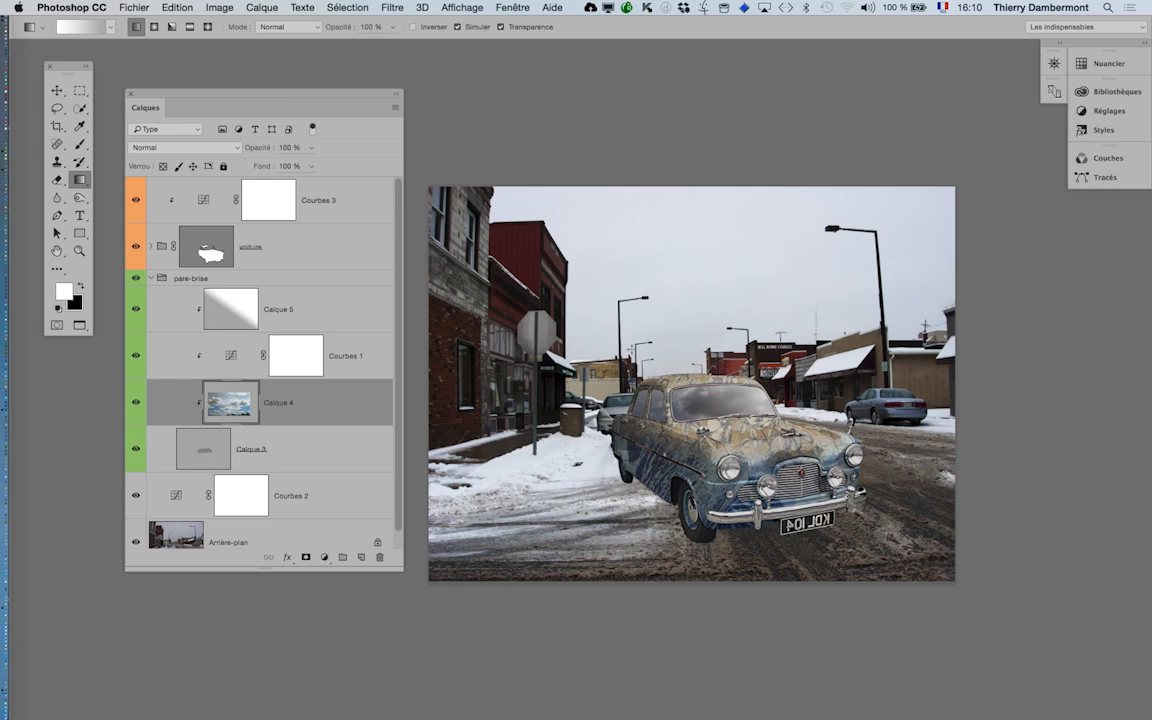